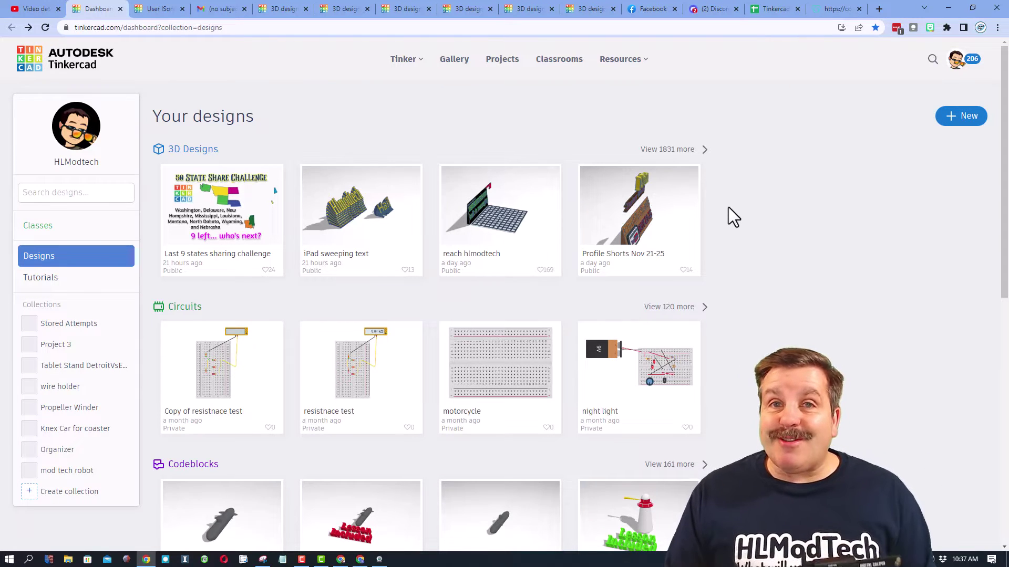
Create a new 3D design and add a workplane note reading '98 and 139'
left_click(974, 119)
left_click(931, 151)
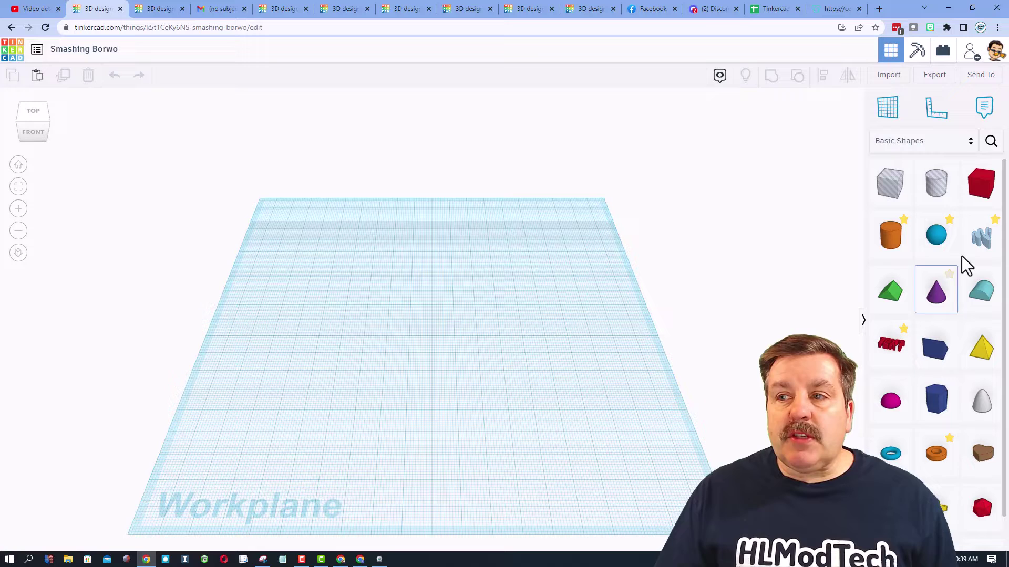
left_click(984, 106)
left_click(556, 284)
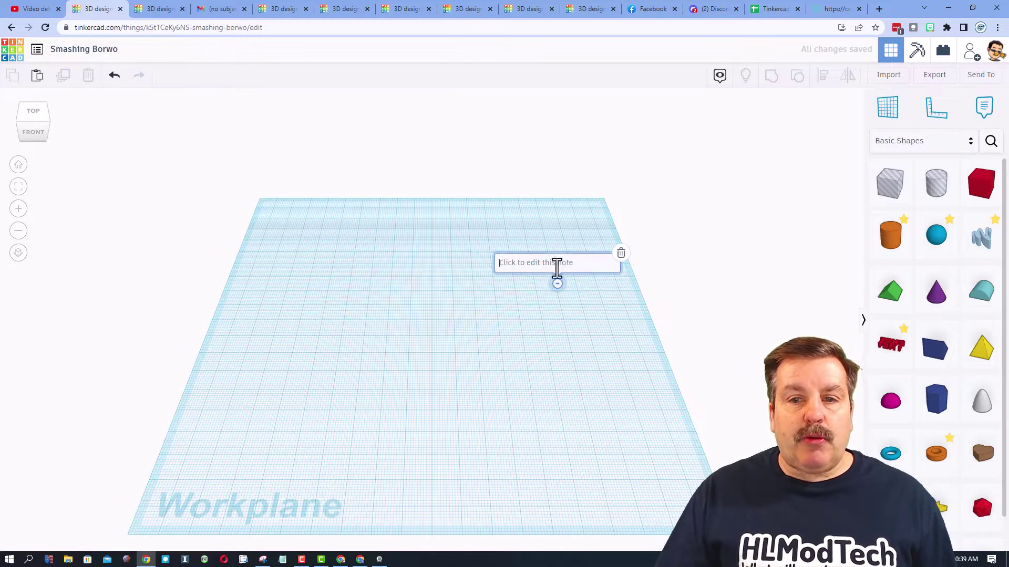
type("98")
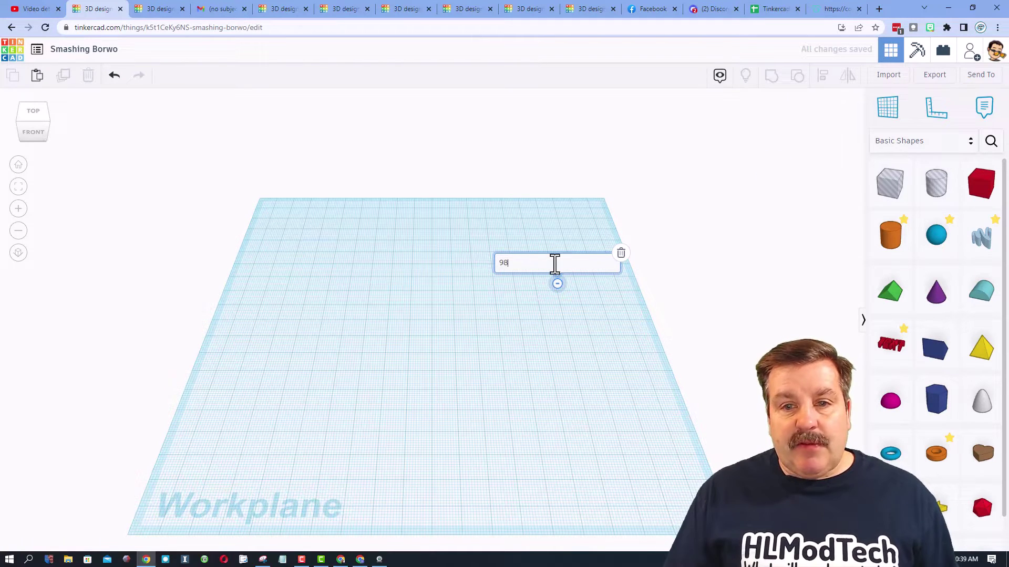
type(" and 1")
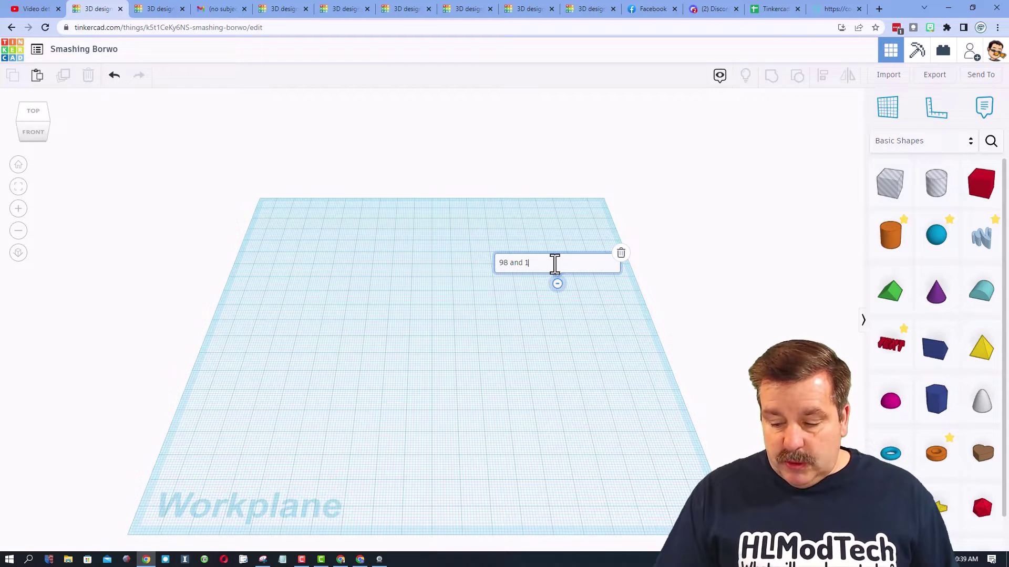
type("939")
left_click(434, 344)
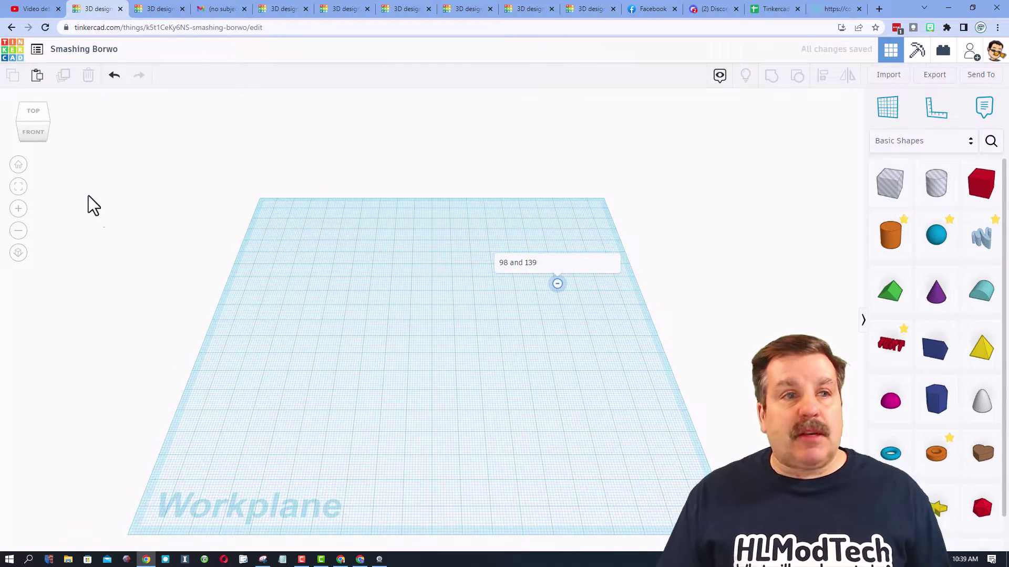
Rename the design to 'vent adapter laser'
left_click(88, 50)
type("ve")
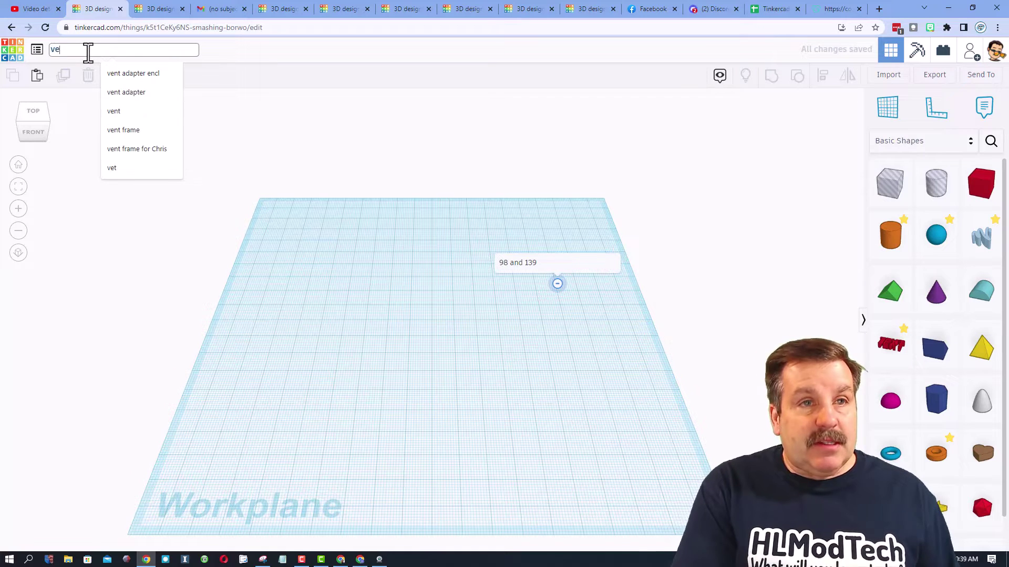
type("nt adapa")
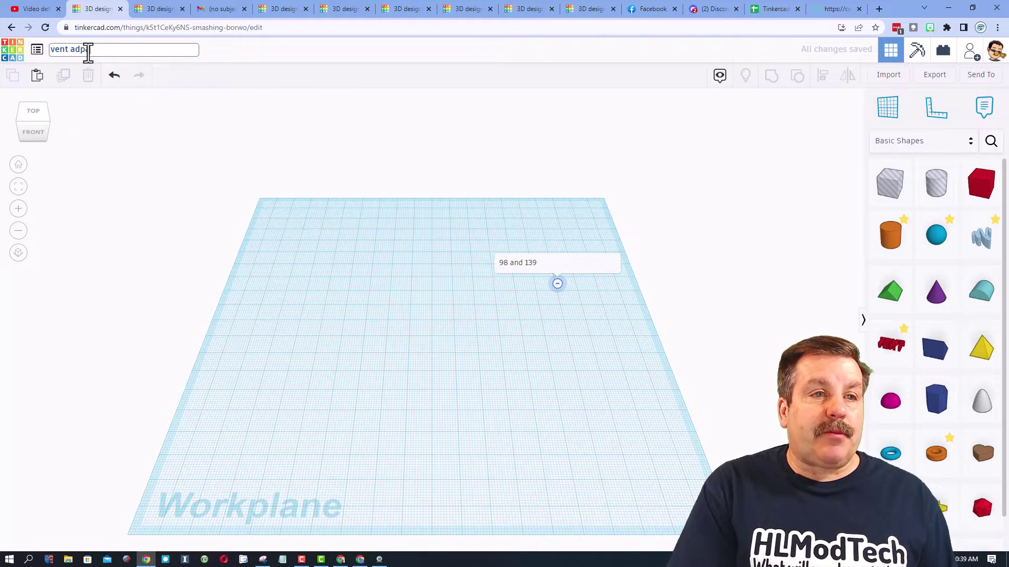
type("ter laser")
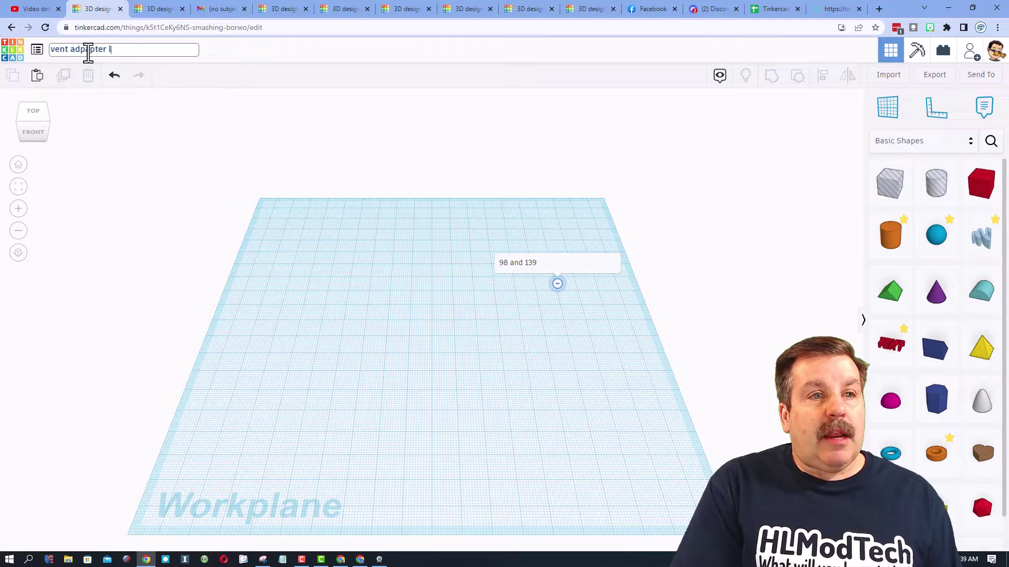
left_click(367, 260)
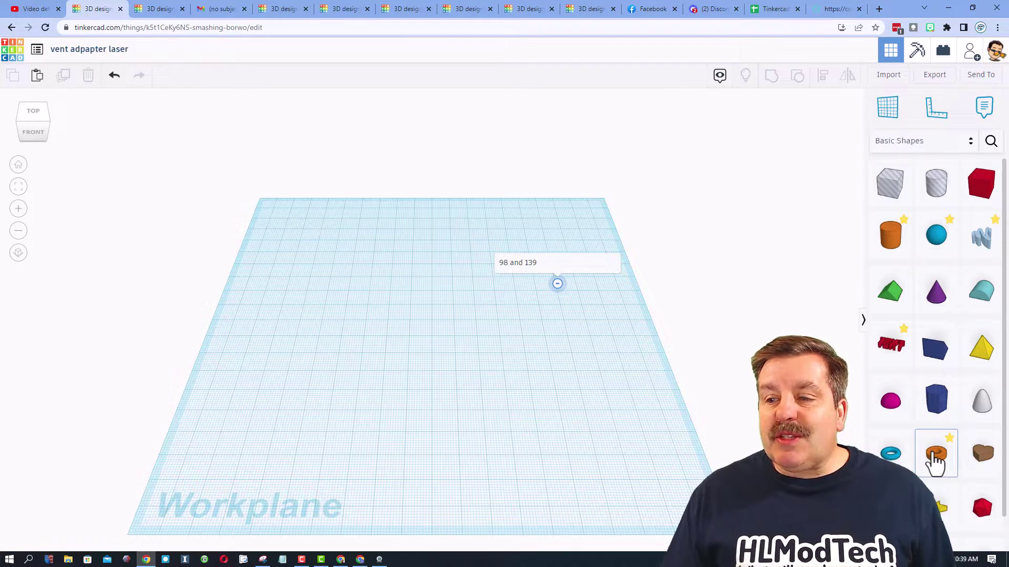
Place a tube on the workplane and set its radius to 48.5
left_click_drag(314, 345, 362, 365)
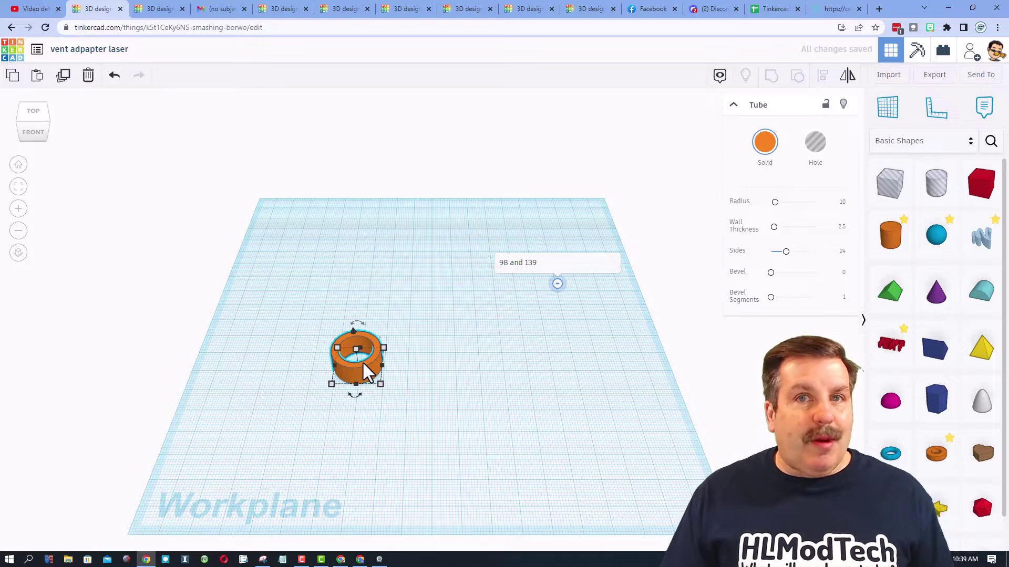
left_click(842, 202)
left_click_drag(844, 203, 830, 209)
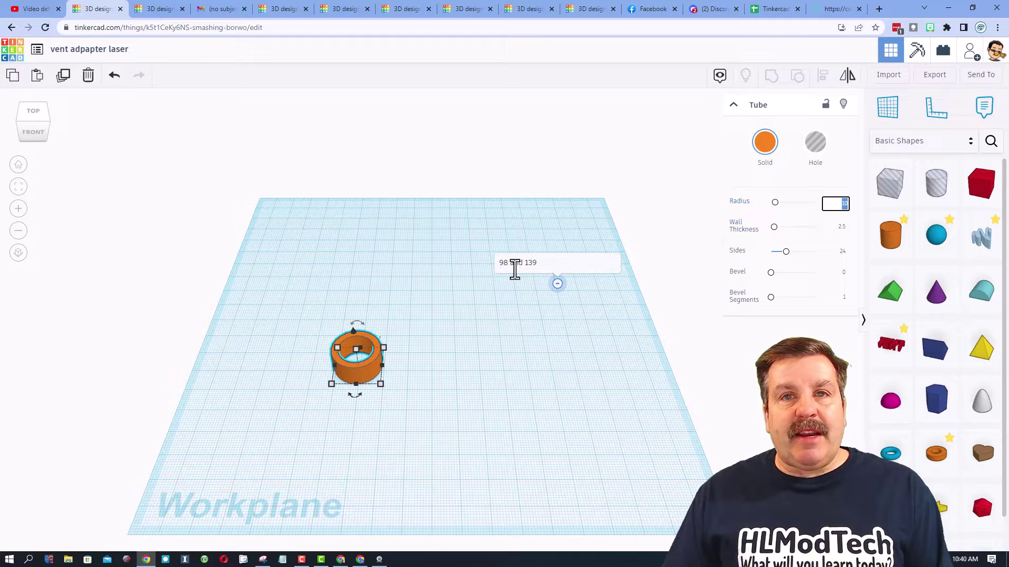
type("49")
key("Return")
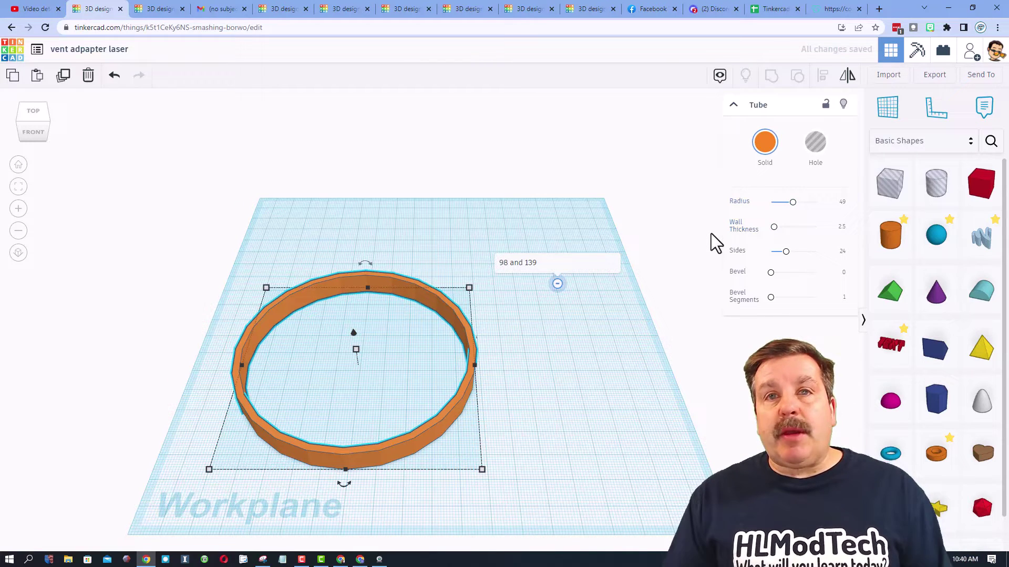
left_click(843, 203)
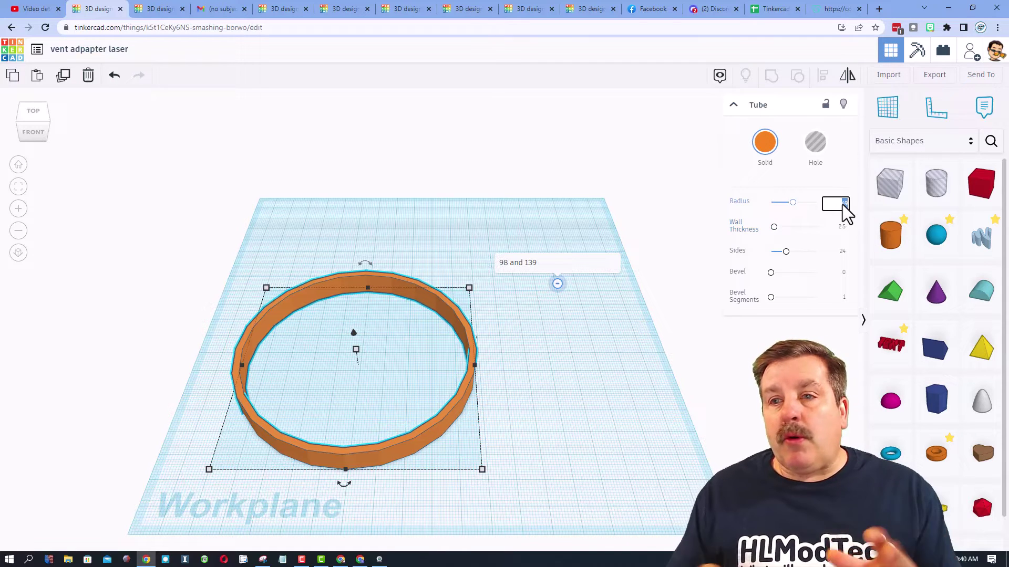
type("48.5")
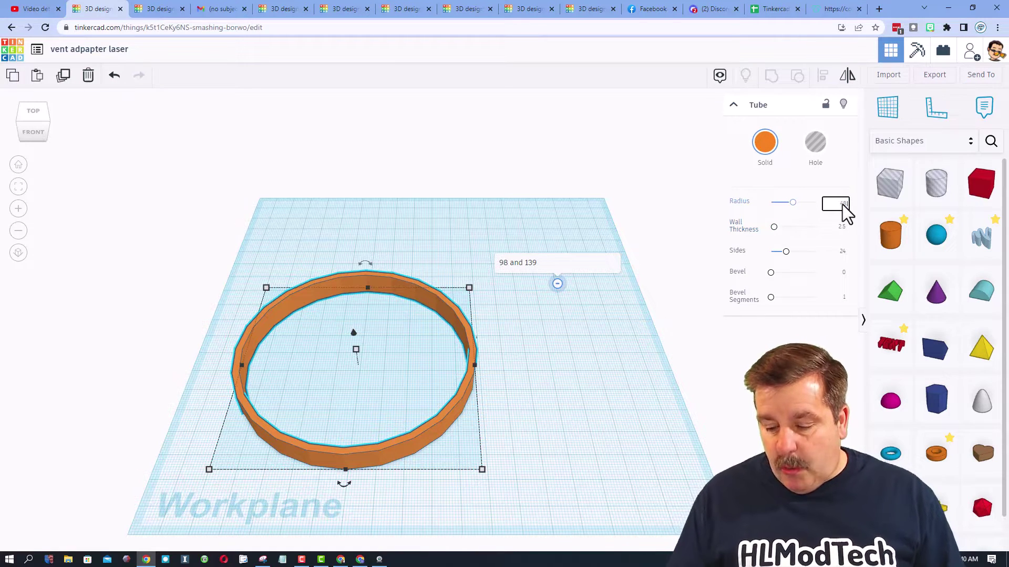
key("Return")
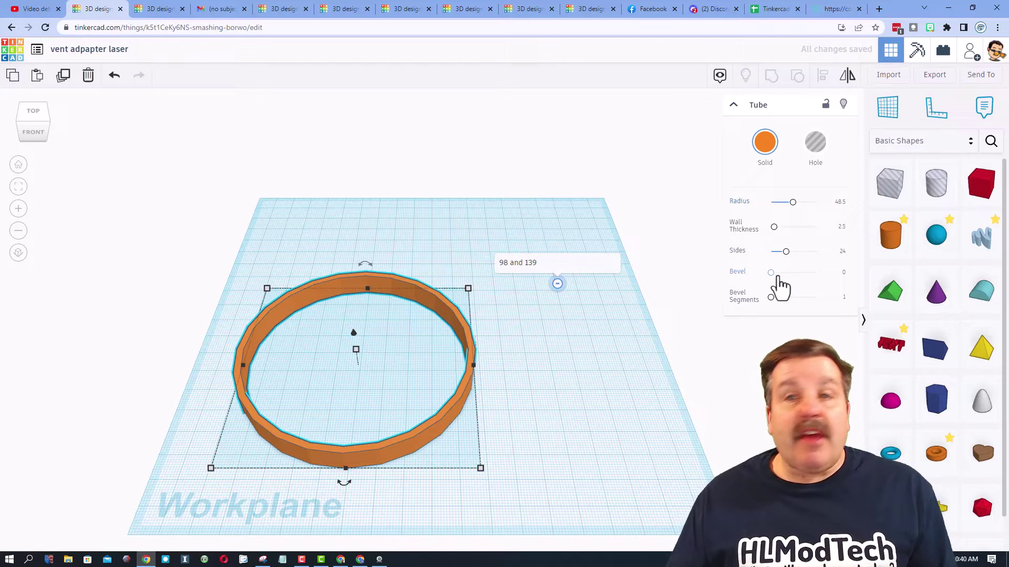
Give the tube wall thickness 2, 64 sides and height 25, then duplicate it
left_click(842, 227)
type("2")
key("Return")
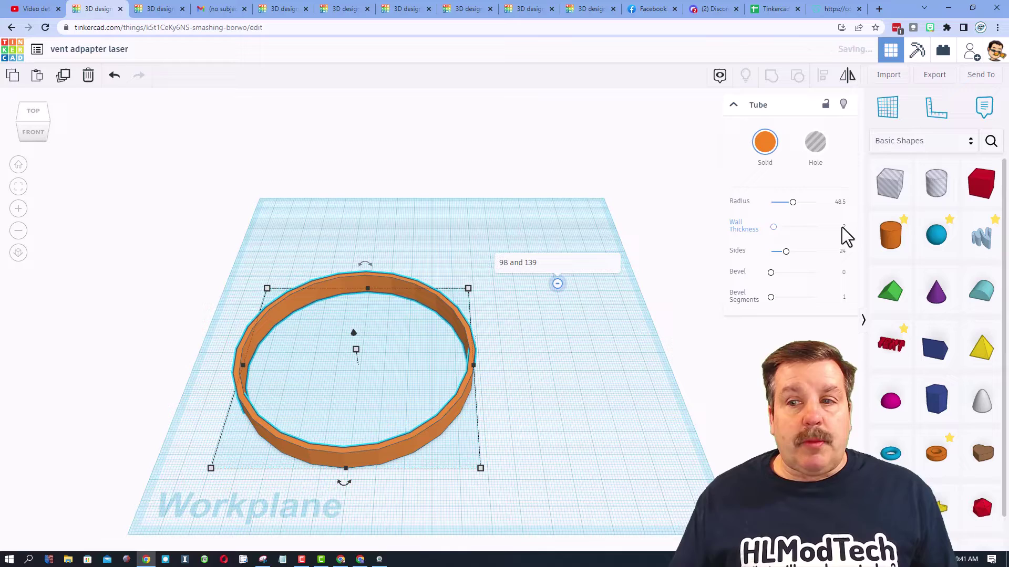
left_click(841, 253)
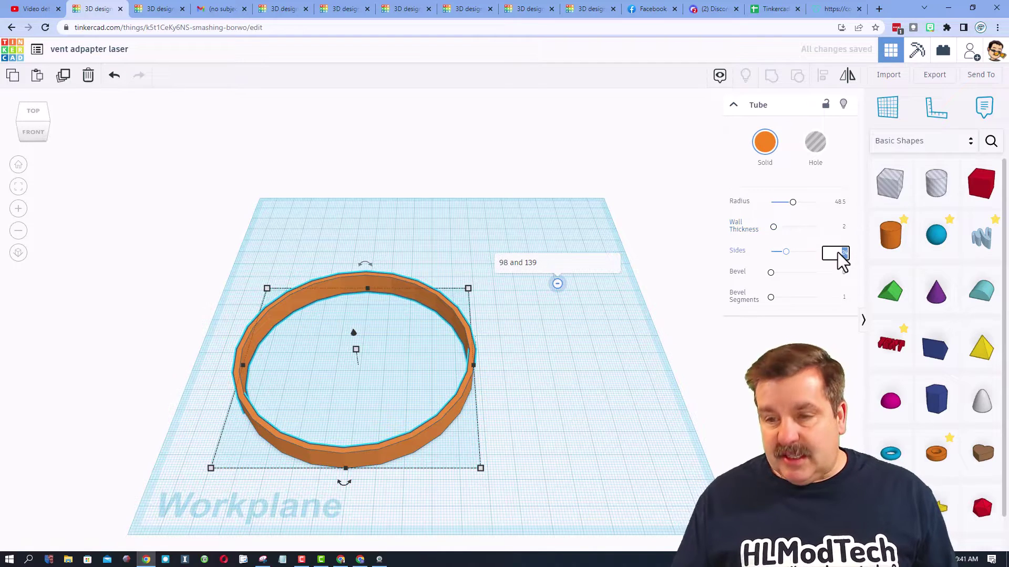
left_click_drag(786, 252, 819, 258)
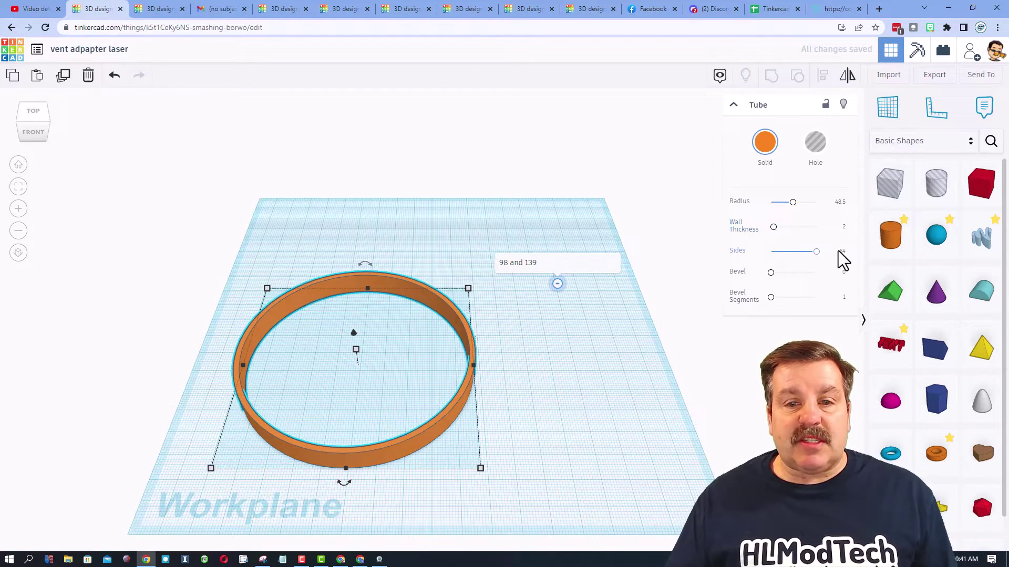
right_click_drag(473, 428, 532, 401)
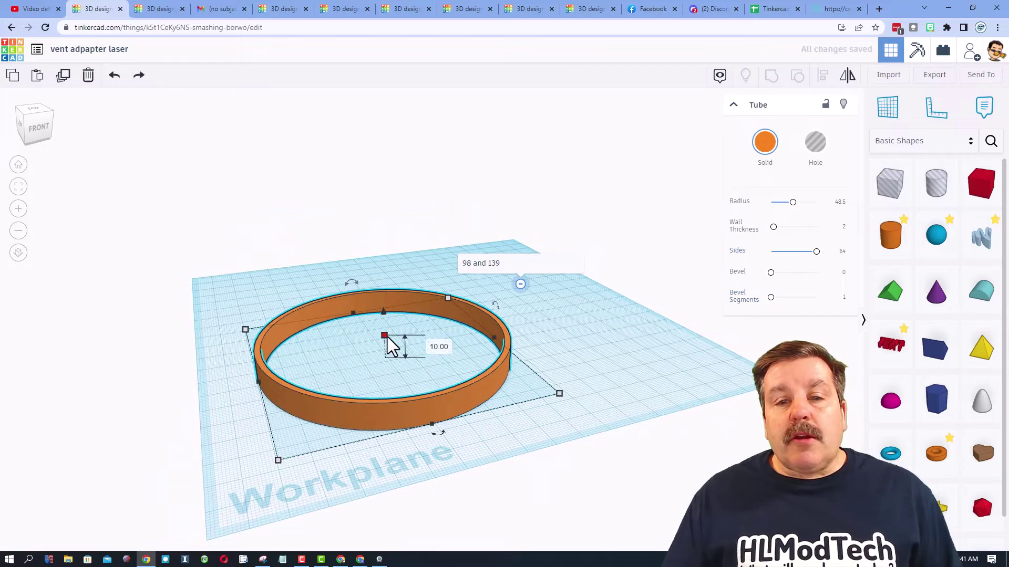
left_click(435, 346)
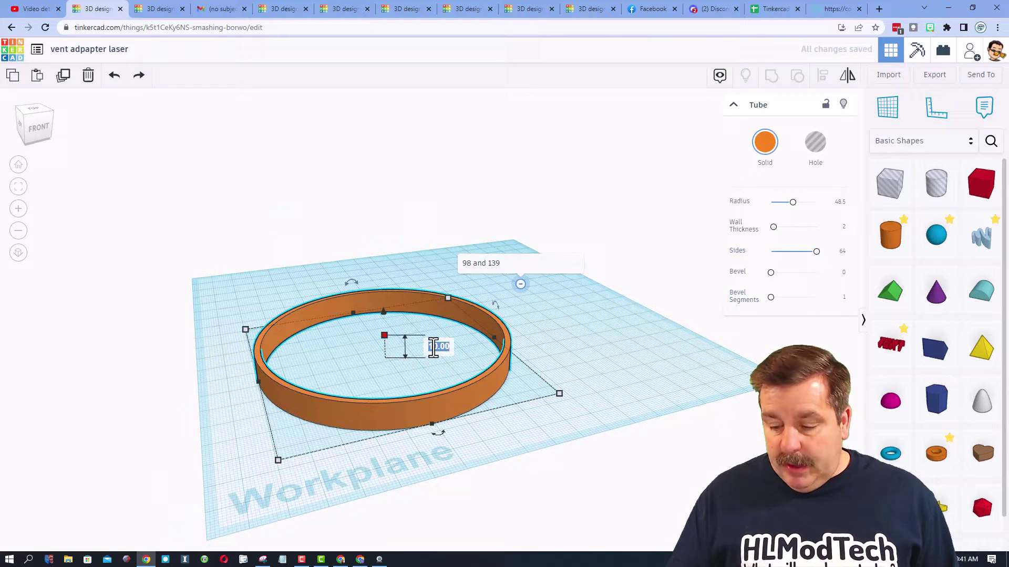
type("25")
key("Return")
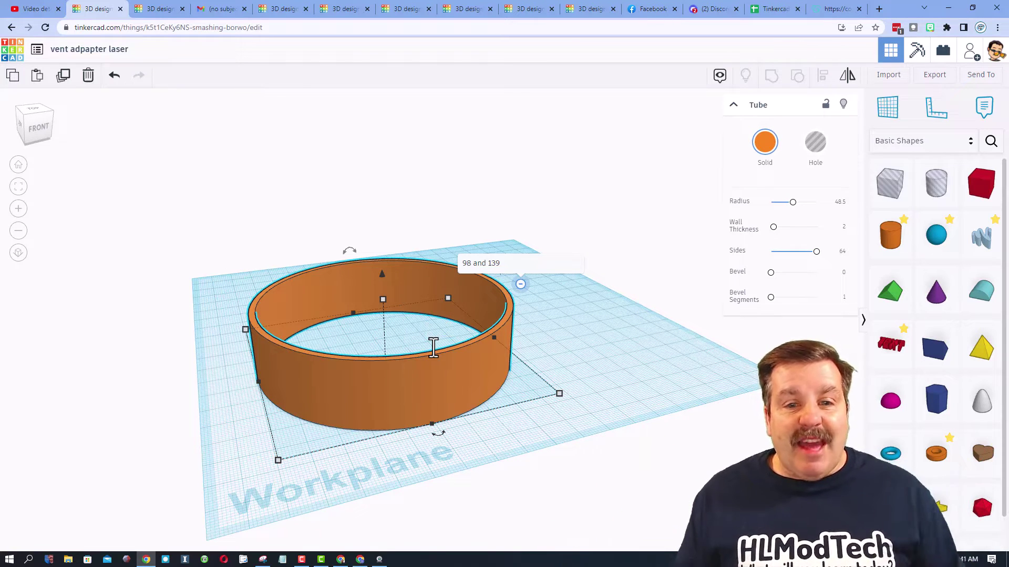
key("ctrl+d")
Move the copy to the right and make it a 2-high ring with radius 69.5
left_click_drag(455, 363, 612, 376)
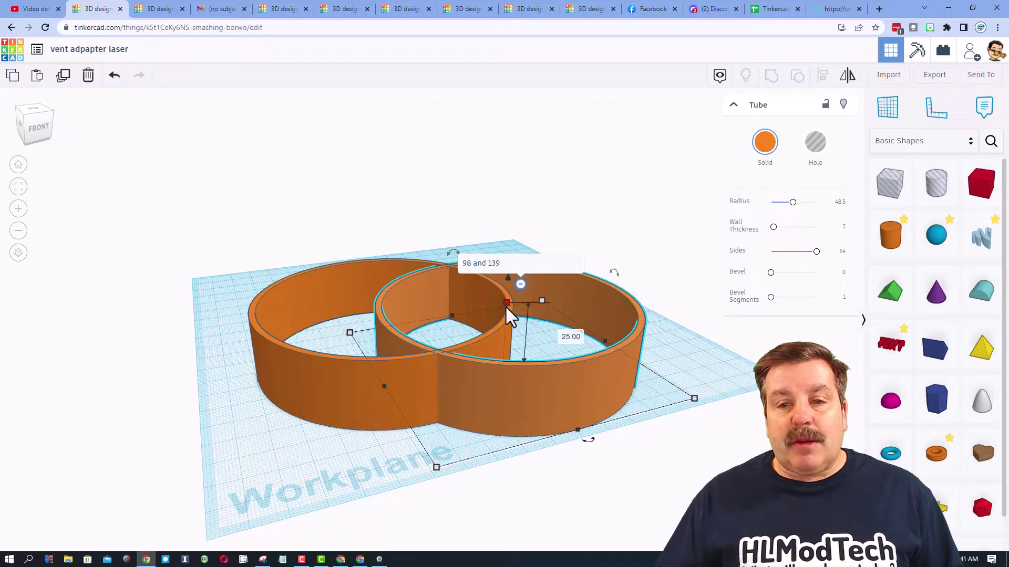
left_click(566, 336)
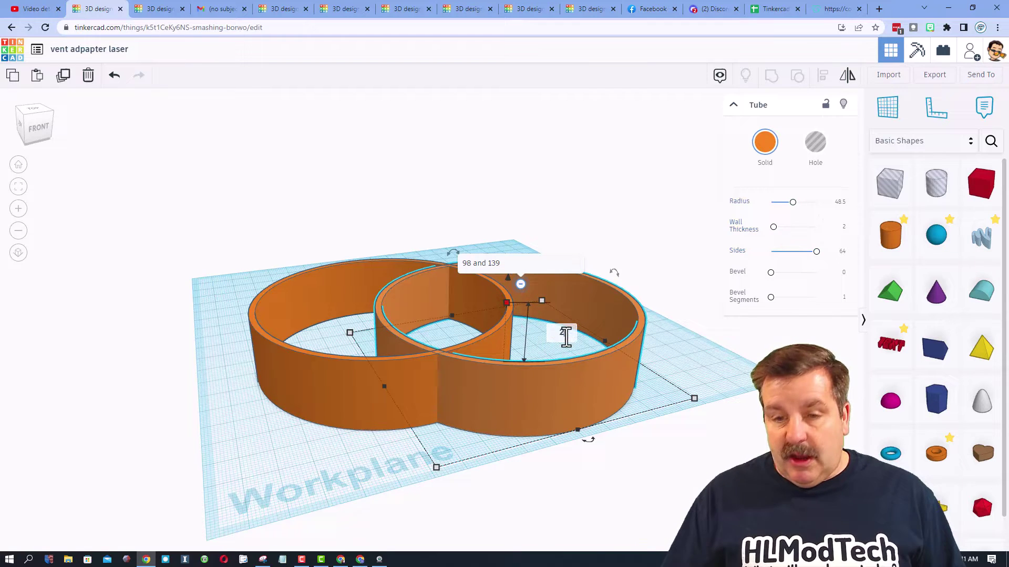
type("2")
key("Return")
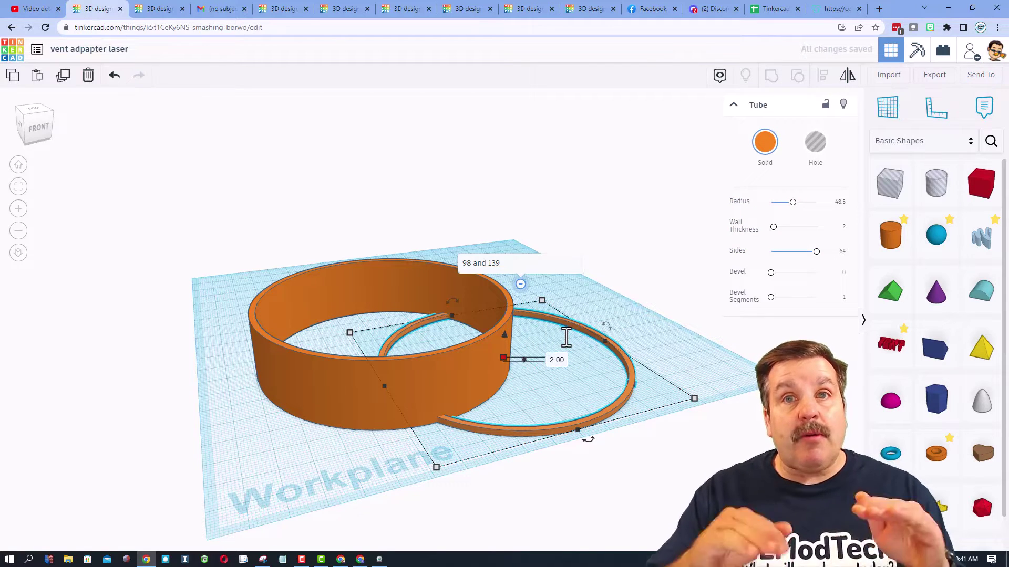
left_click(839, 204)
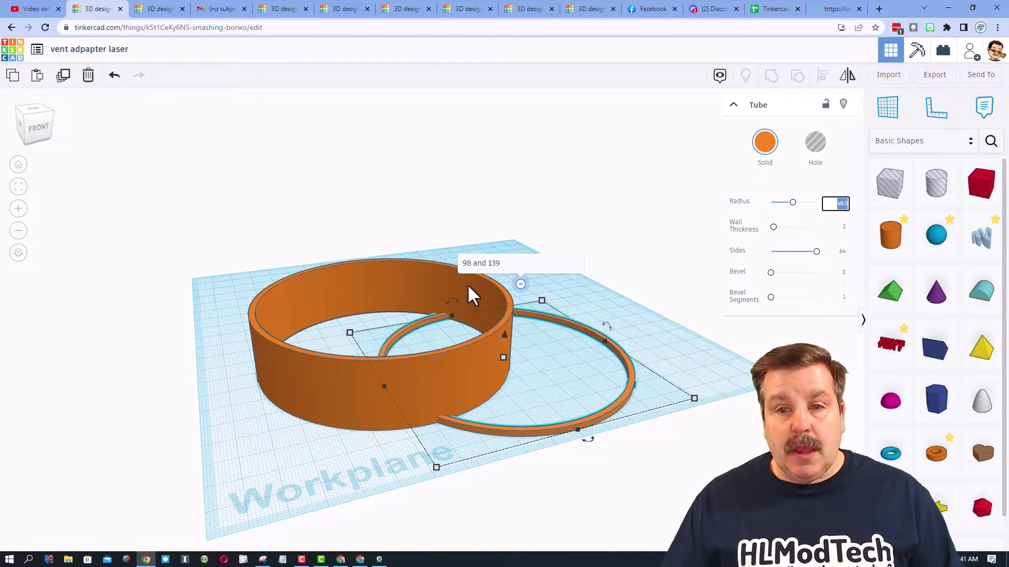
left_click(836, 206)
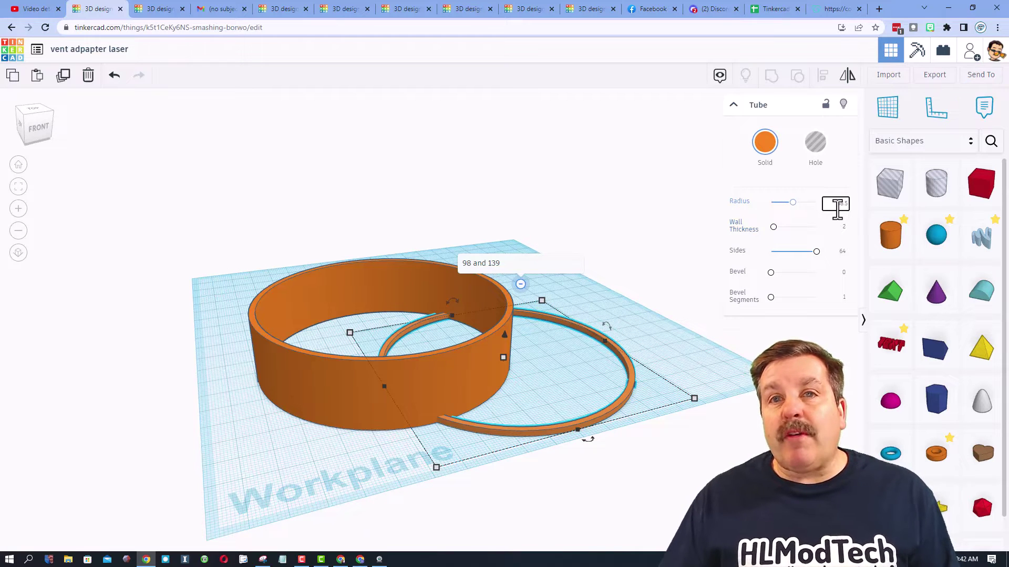
type("69.5")
key("Return")
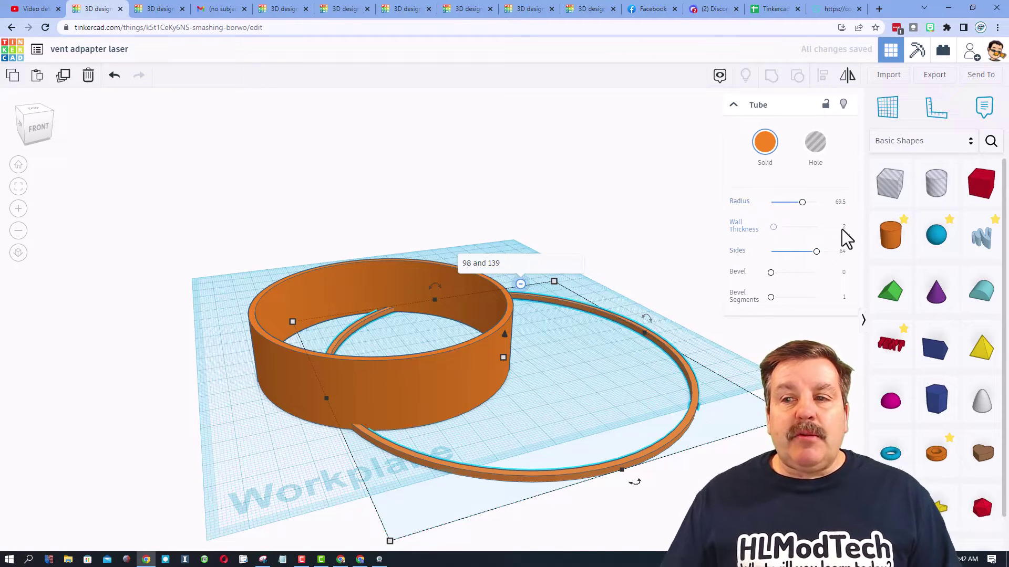
Centre the wide ring around the tall tube using Align on both rings
mouse_move(619, 338)
right_mouse_down()
mouse_move(613, 365)
mouse_move(610, 326)
right_mouse_up()
left_click_drag(603, 328, 500, 293)
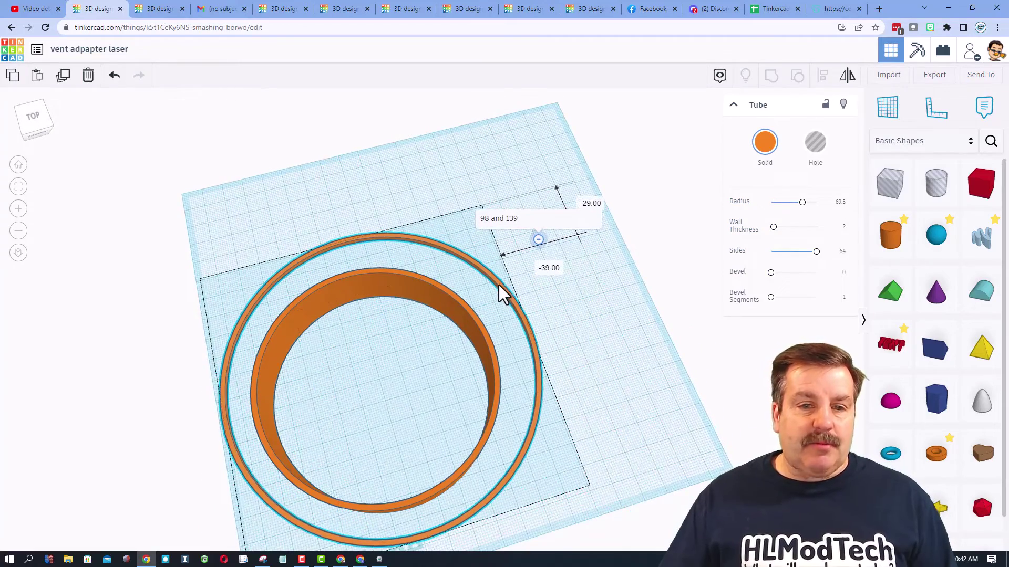
left_click_drag(470, 240, 415, 314)
left_click(822, 76)
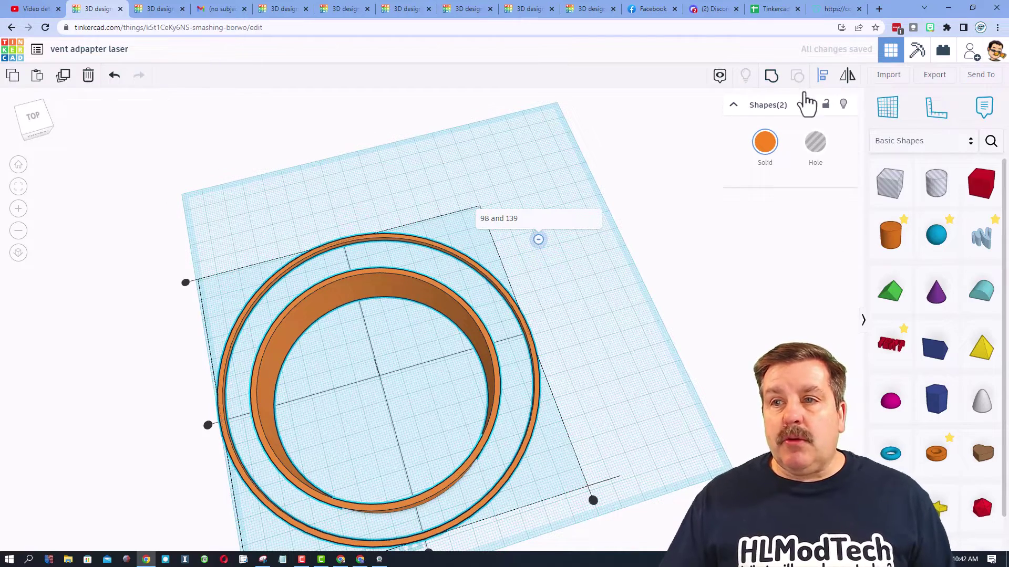
scroll(445, 353, "down", 1)
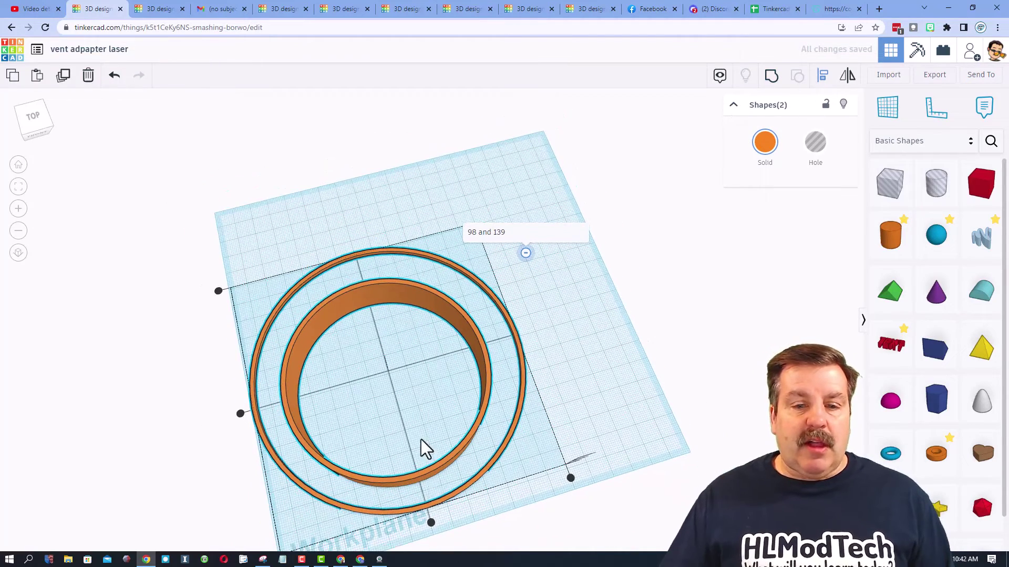
left_click(431, 525)
left_click(241, 416)
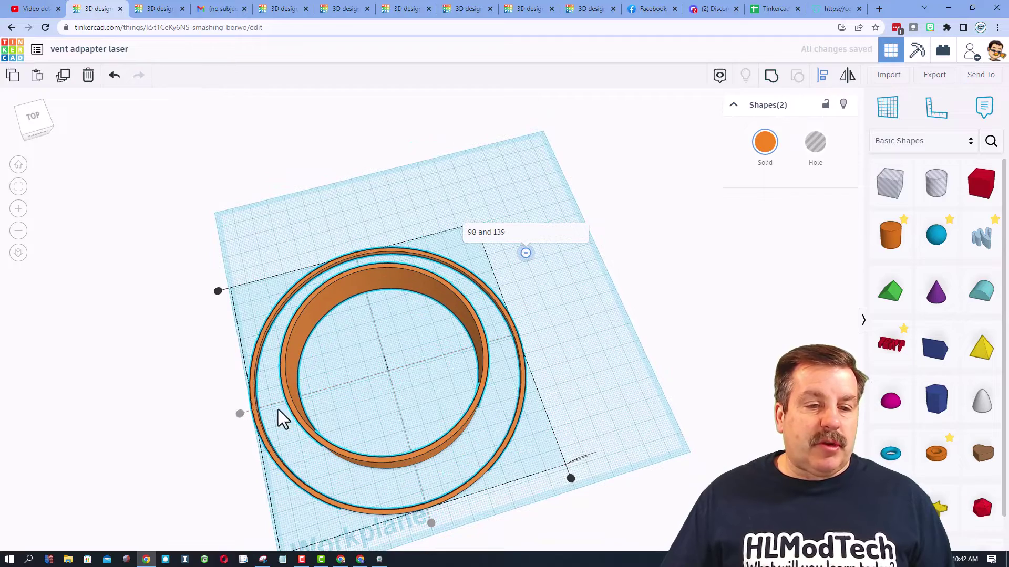
left_click(450, 392)
right_click_drag(449, 392, 520, 376)
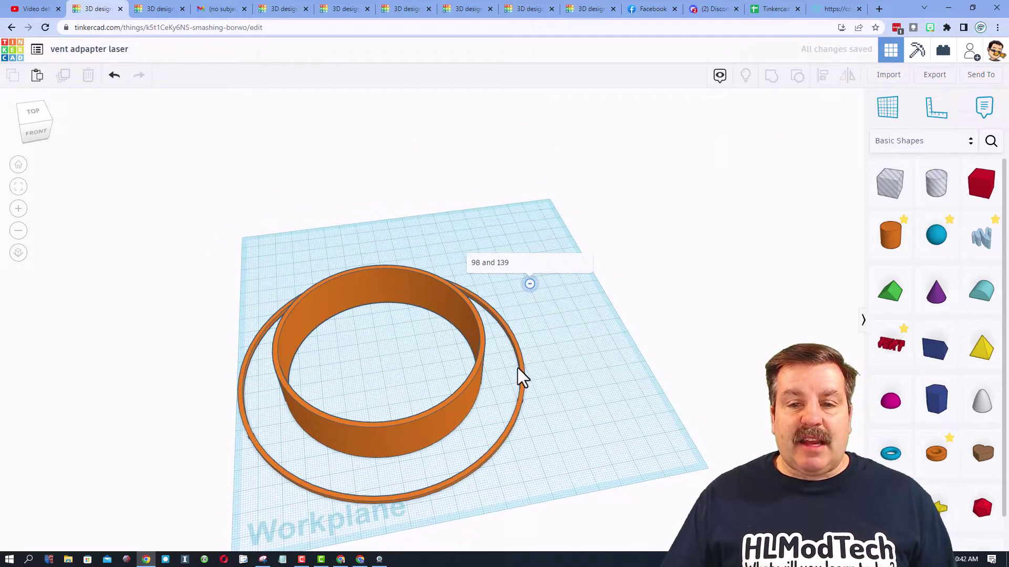
Set the outer ring's wall thickness to 22 to form a flat flange
left_click(525, 374)
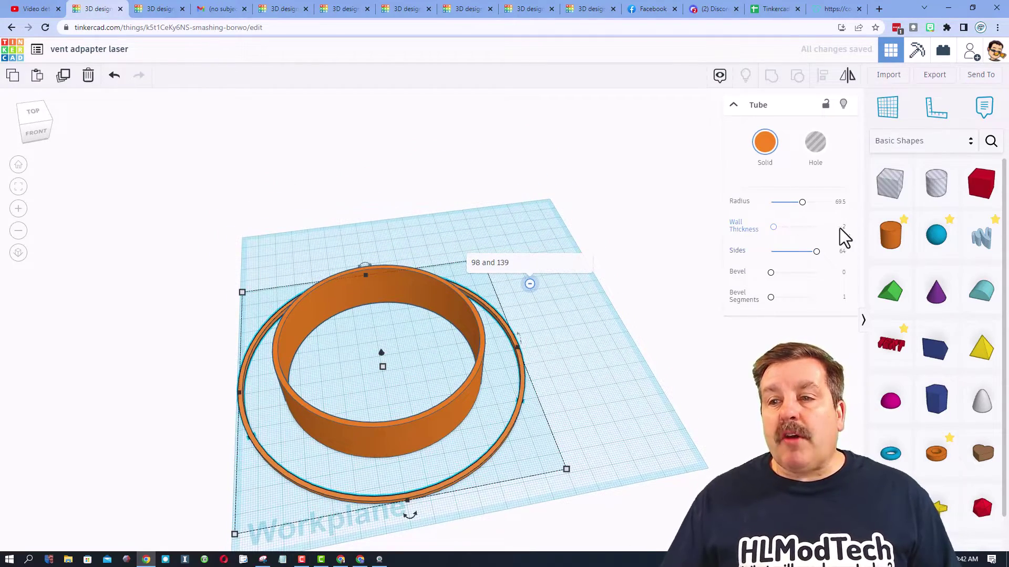
type("20.5")
key("Return")
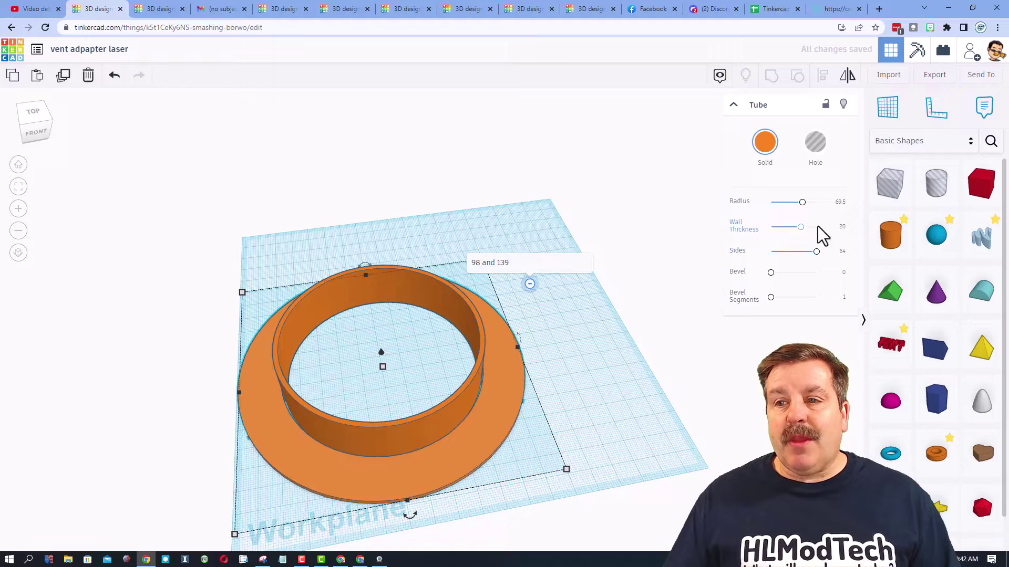
left_click(842, 229)
type("22")
key("Return")
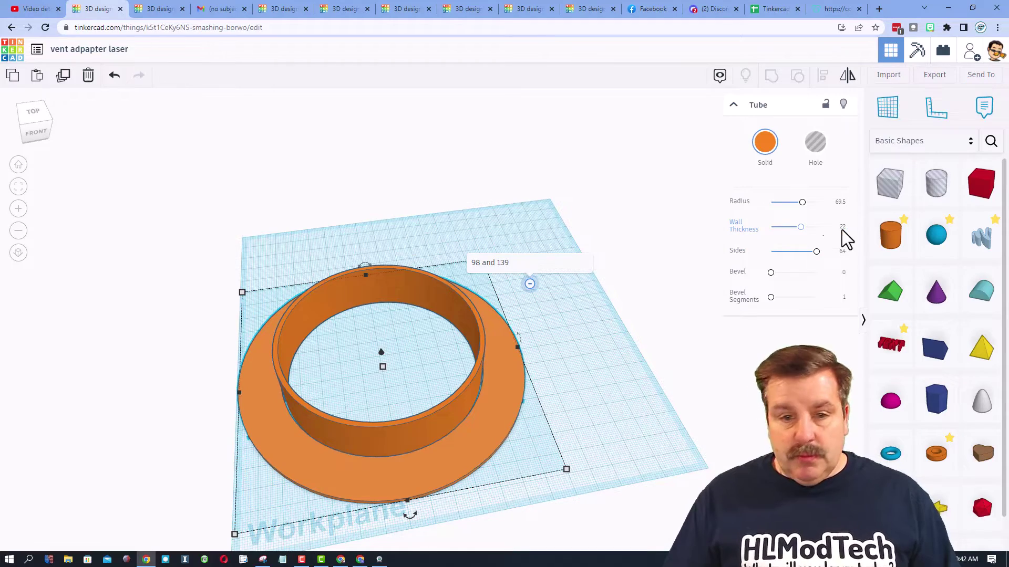
right_click_drag(405, 337, 403, 180)
scroll(414, 262, "up", 4)
right_click_drag(419, 237, 374, 382)
scroll(375, 382, "down", 4)
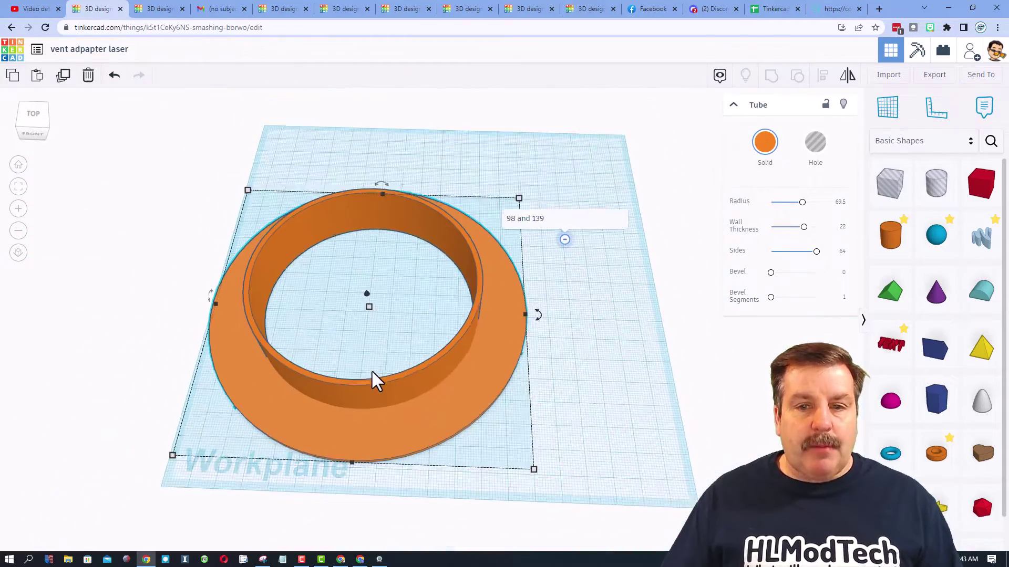
left_click(560, 348)
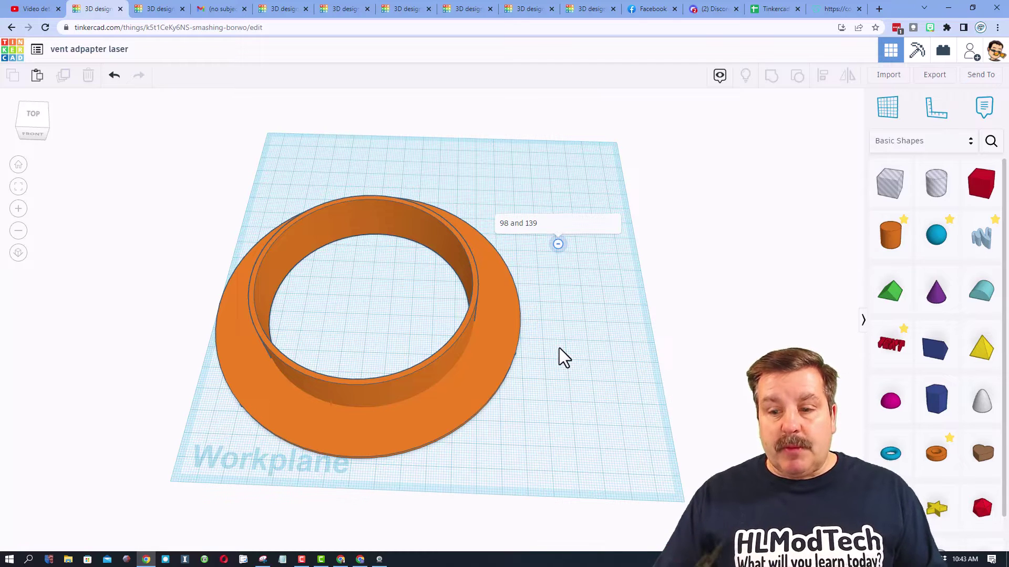
Append '131 3.5' to the note so it reads '98 and 139 131 3.5'
left_click(564, 224)
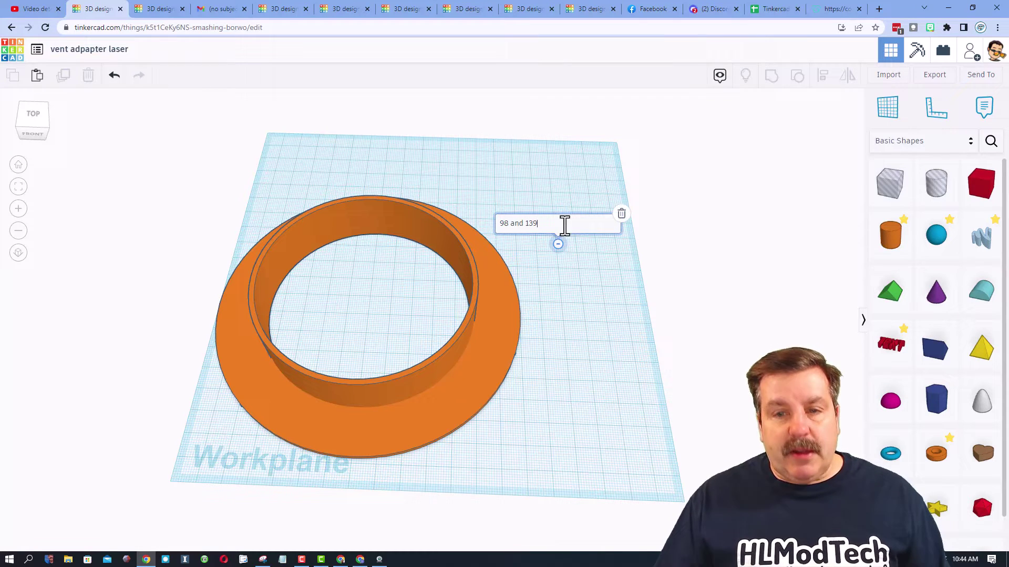
type("131")
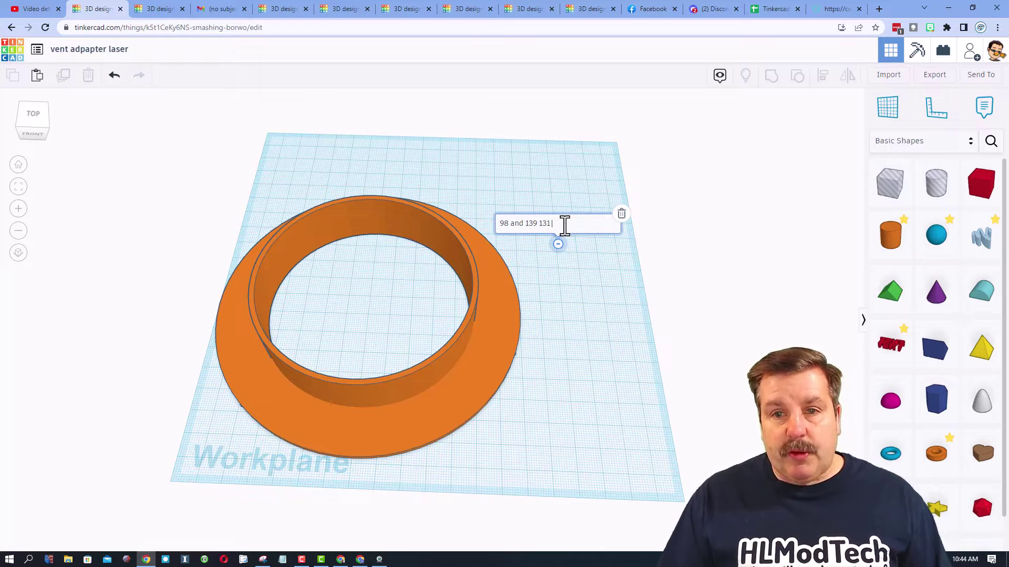
type(" 3.5")
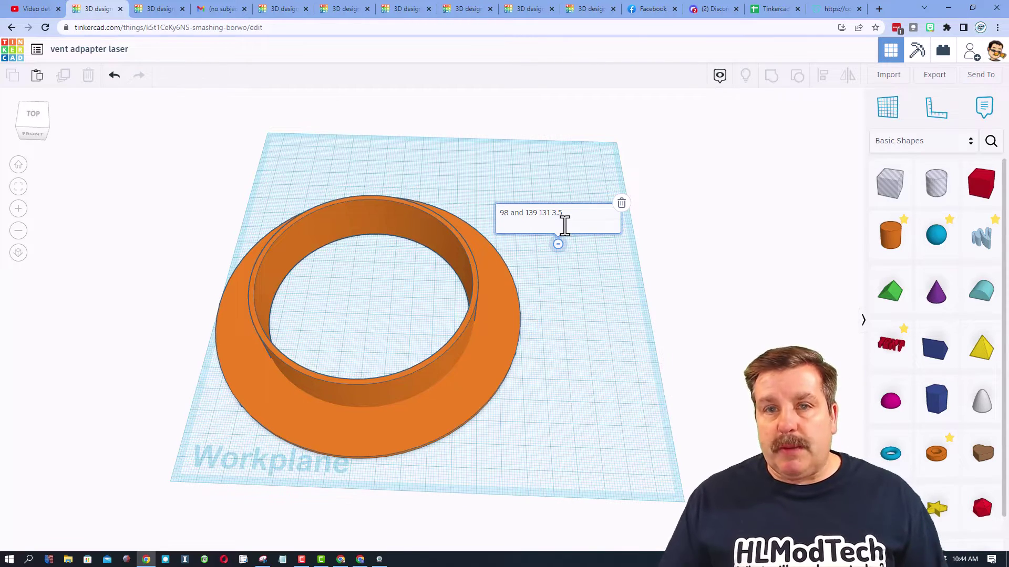
scroll(654, 323, "up", 3)
Hide both rings and place a 4.00 × 4.00 hole cylinder on the workplane
key("ctrl+a")
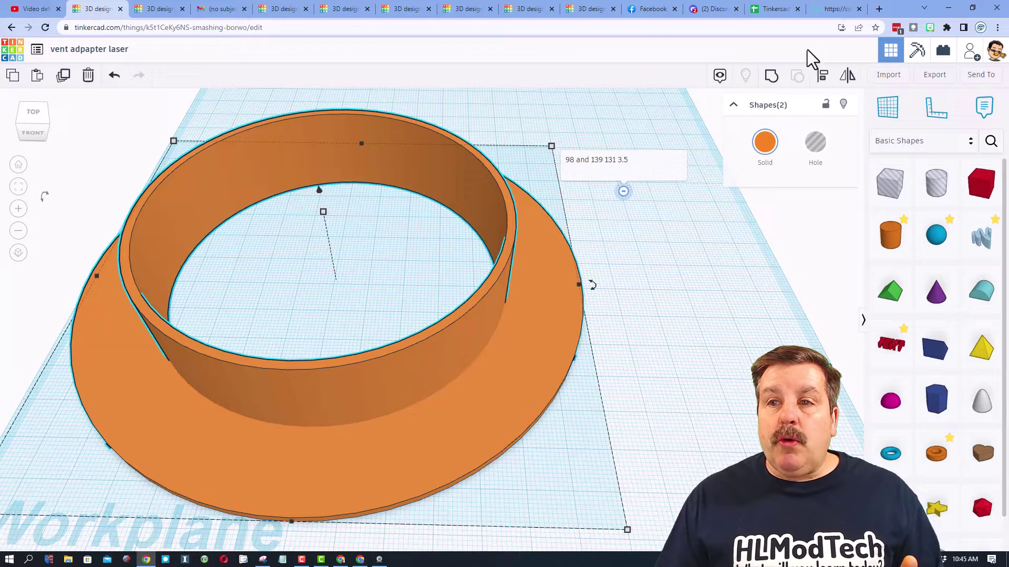
left_click(844, 105)
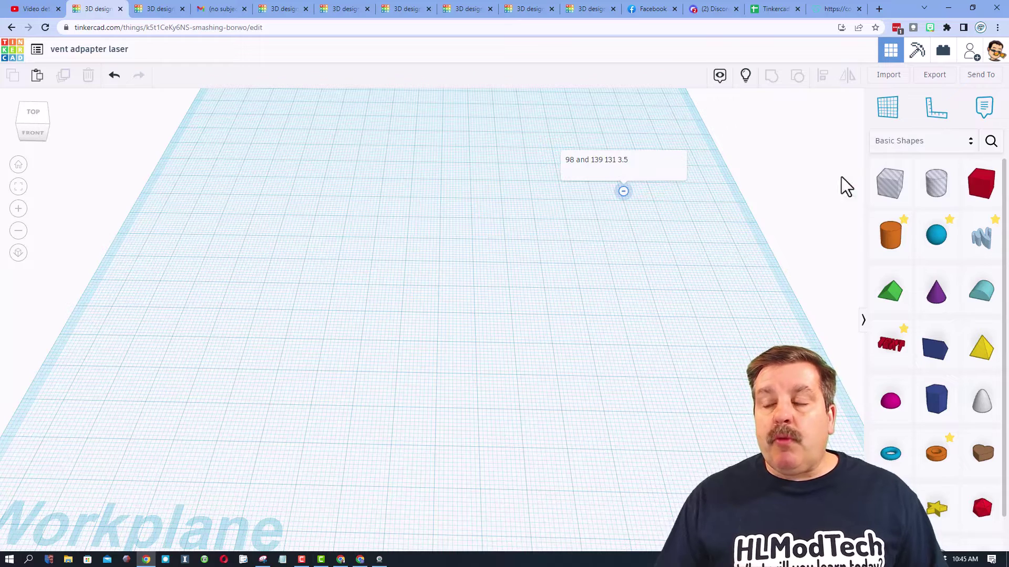
left_click_drag(426, 281, 305, 286)
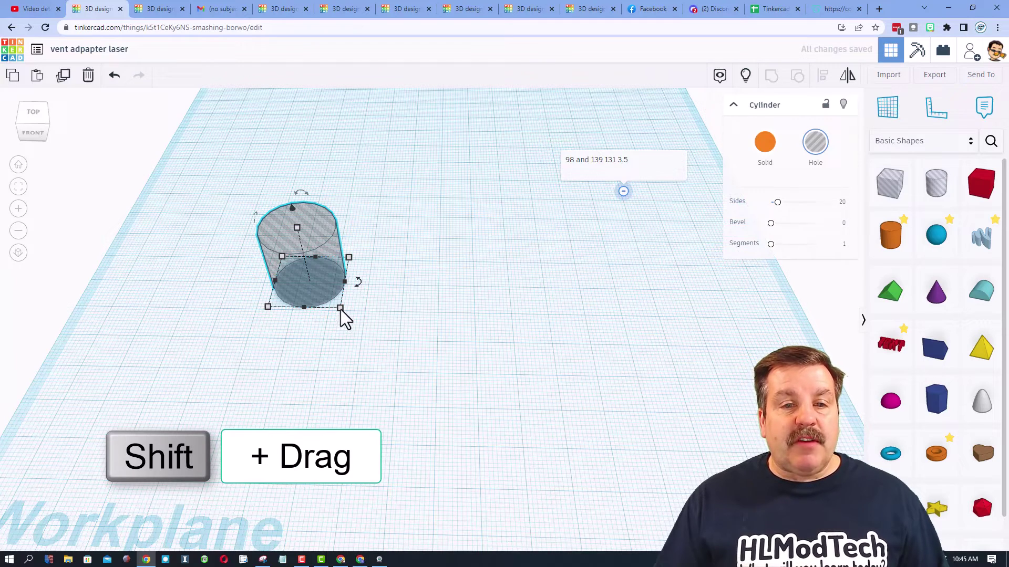
left_click_drag(340, 309, 370, 334, "shift")
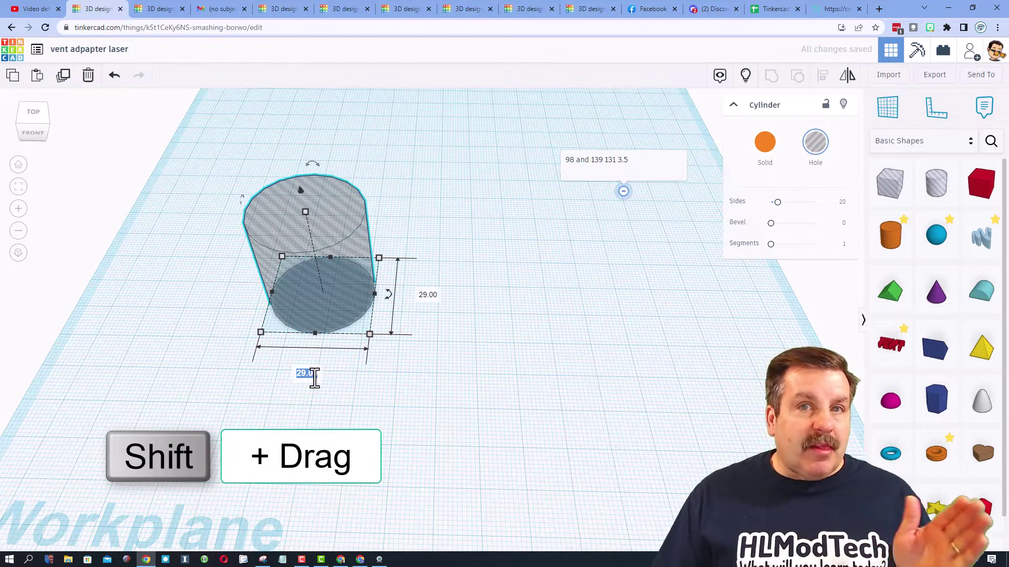
key("Return")
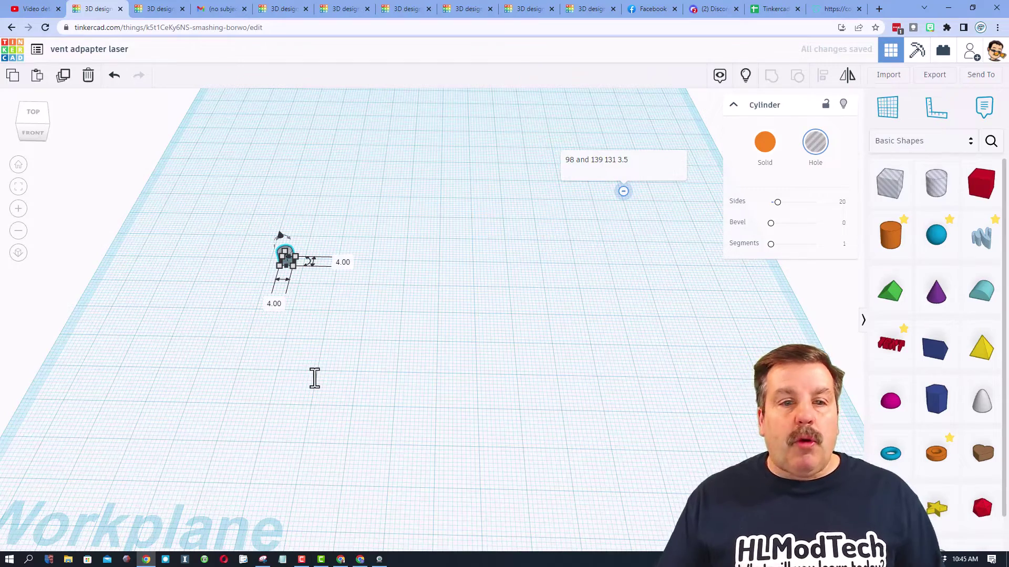
Nudge the hole cylinder slightly and fit the view to it
scroll(263, 305, "up", 2)
left_click(297, 270)
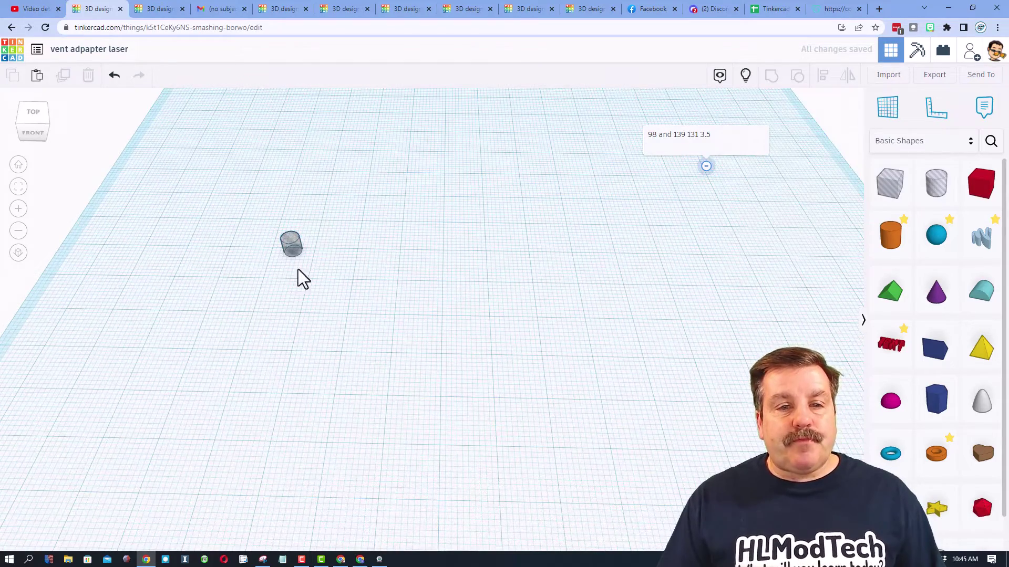
left_click_drag(292, 248, 285, 239)
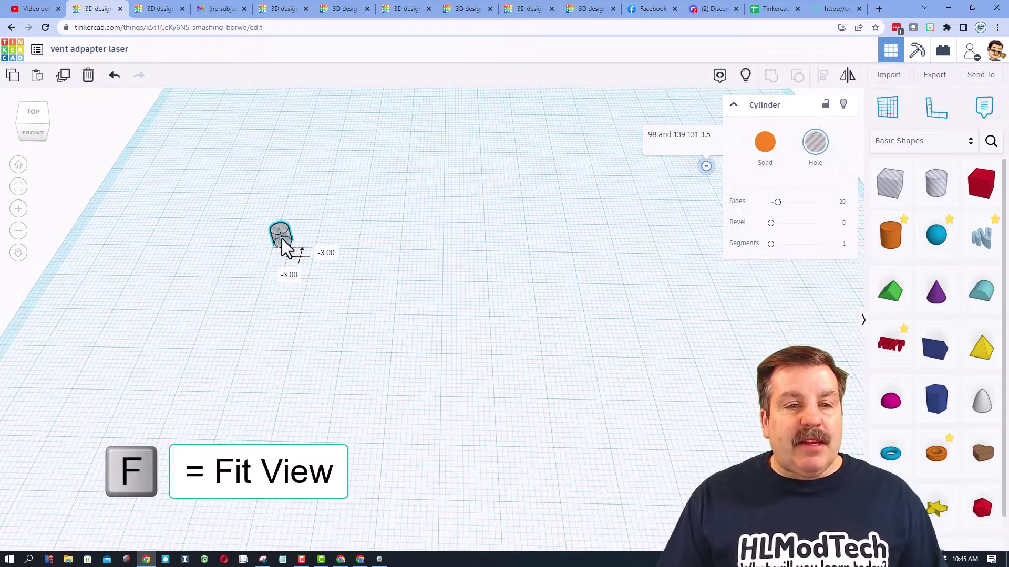
key("f")
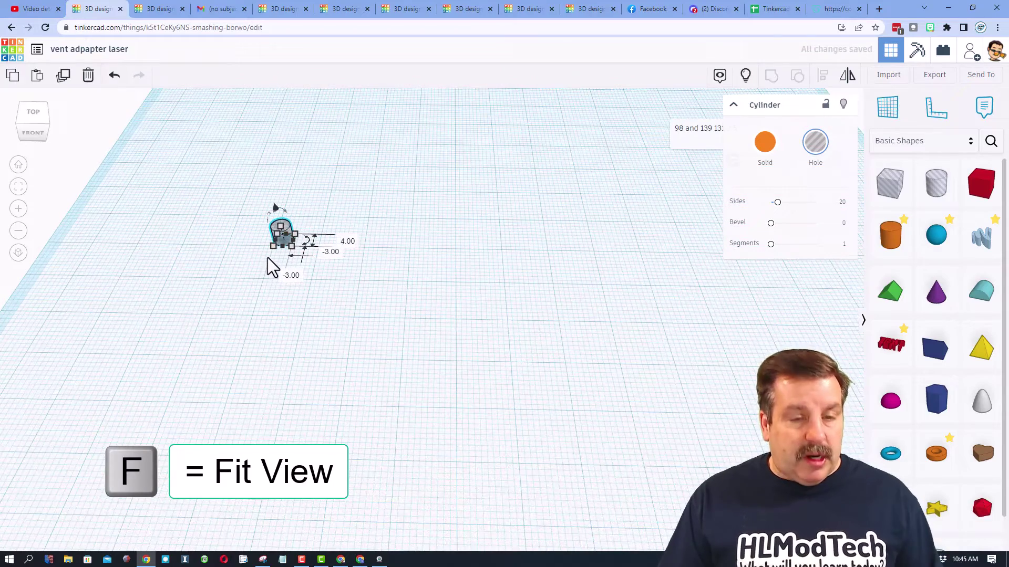
key("f")
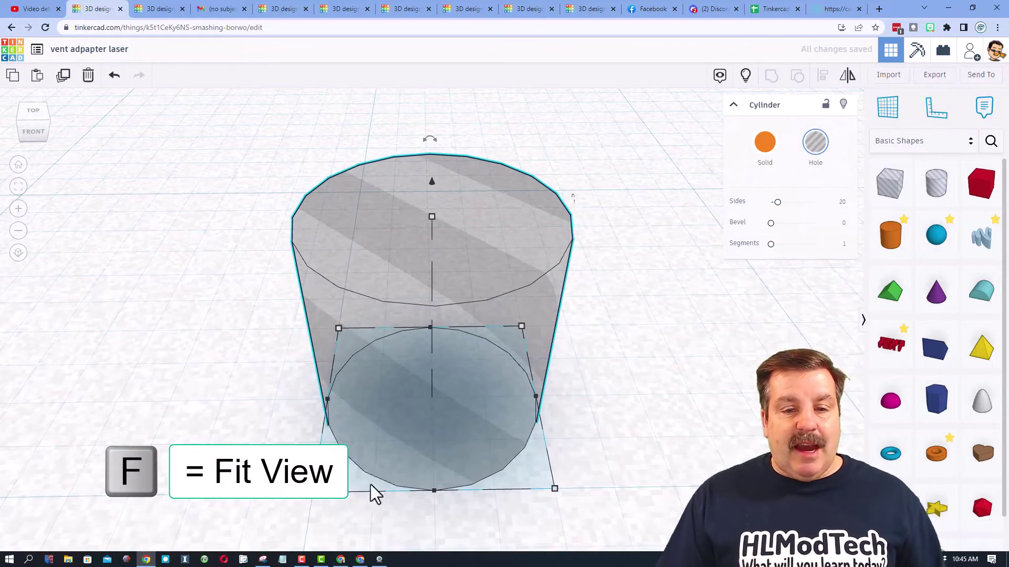
scroll(343, 464, "down", 8)
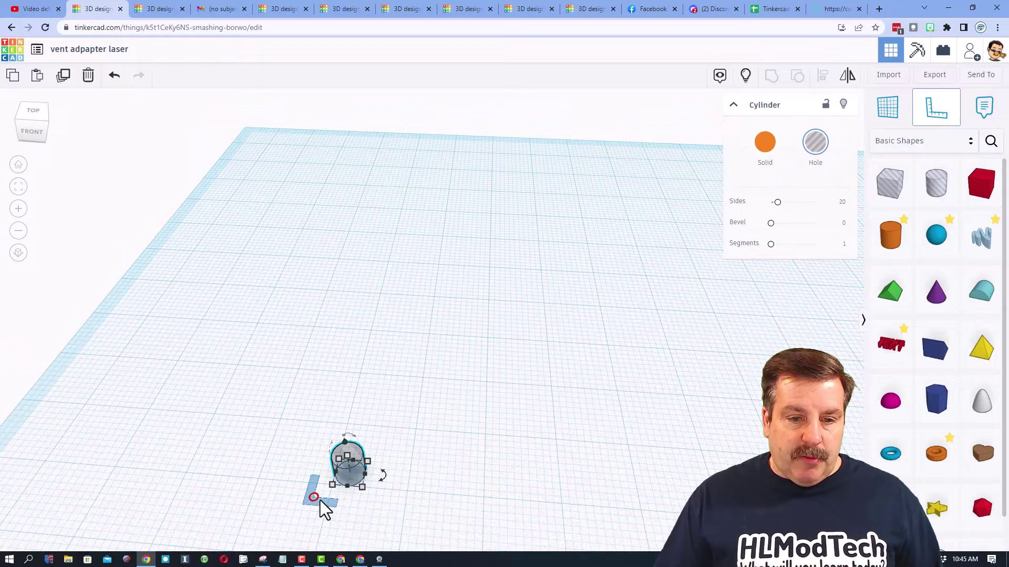
Duplicate the hole cylinder and use the ruler to place the copy 127.00 to the right
left_click(332, 485)
key("ctrl+d")
scroll(381, 478, "down", 3)
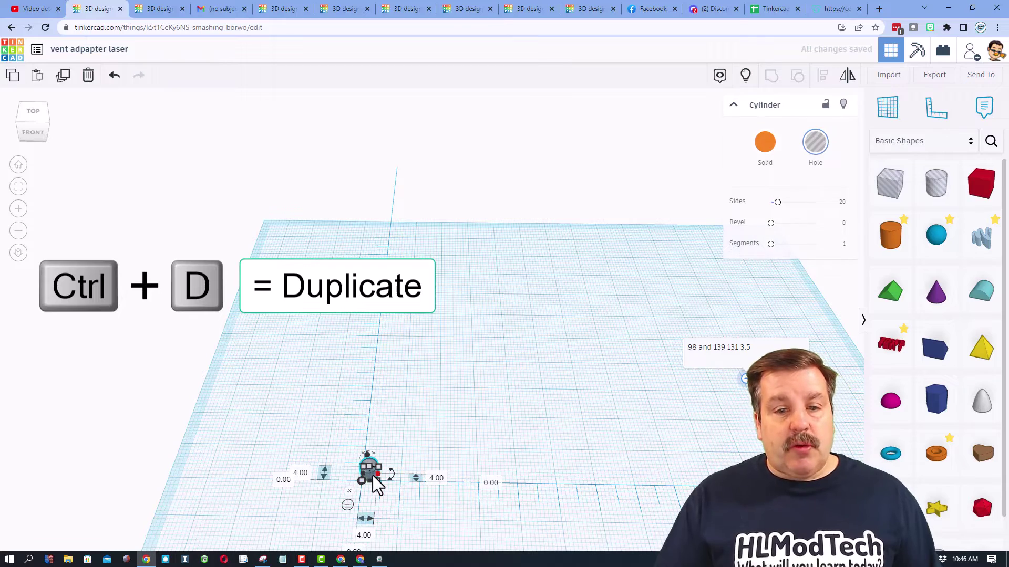
key("shift+Right")
key("shift+Right")
key("shift+Right")
key("shift+Right")
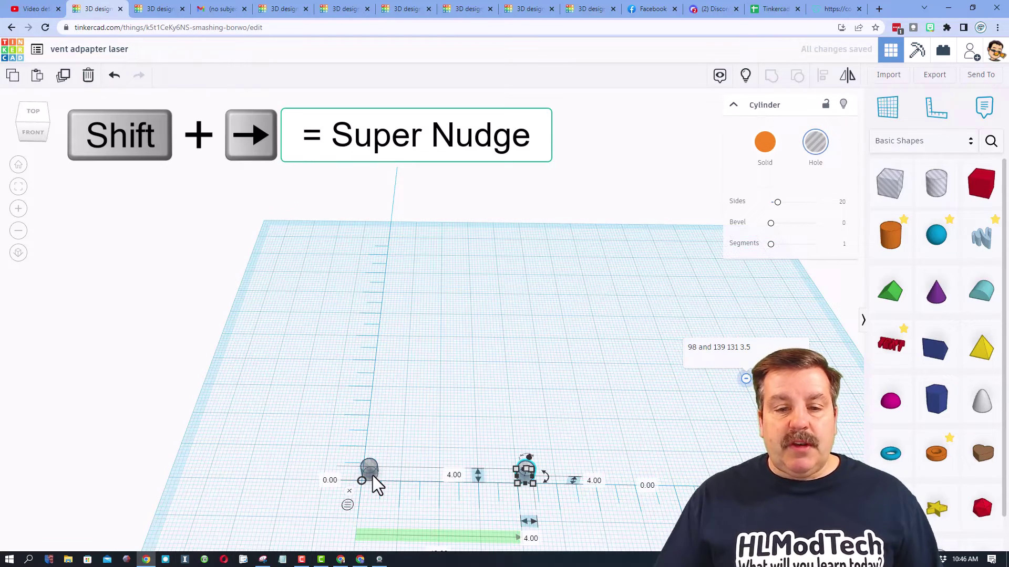
middle_click_drag(373, 475, 320, 291)
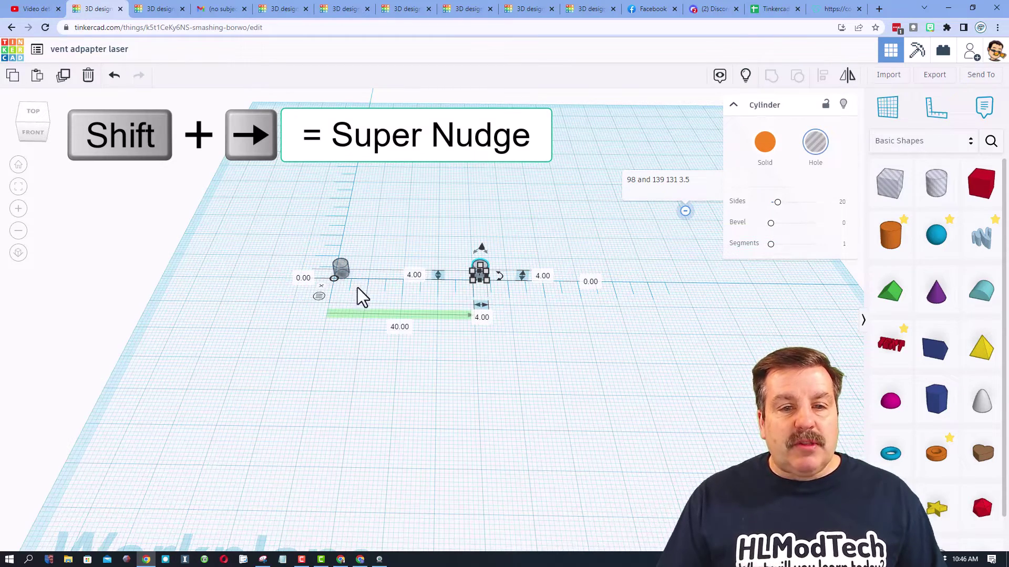
left_click(320, 298)
left_click(319, 297)
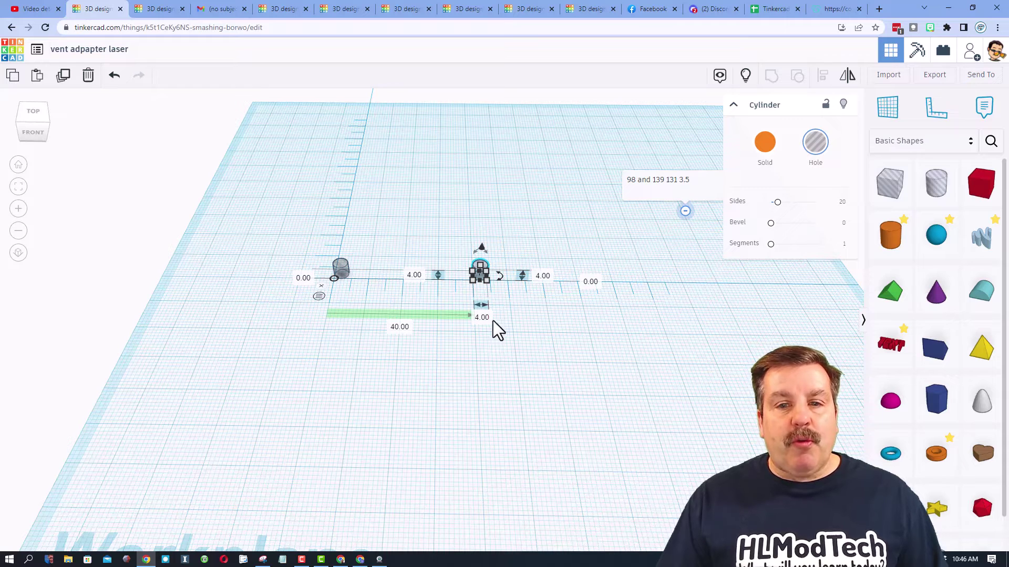
left_click(400, 328)
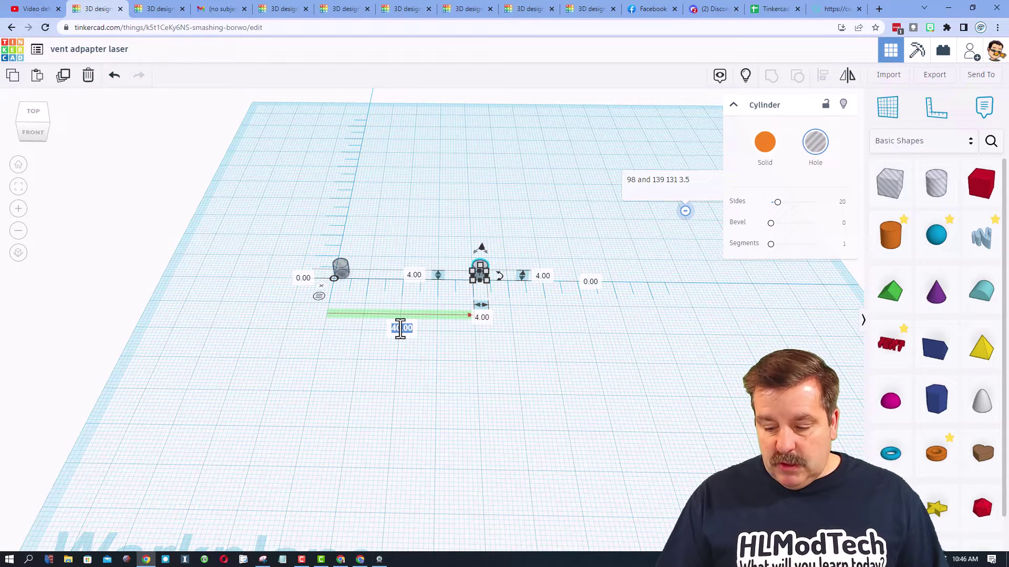
type("127")
key("Return")
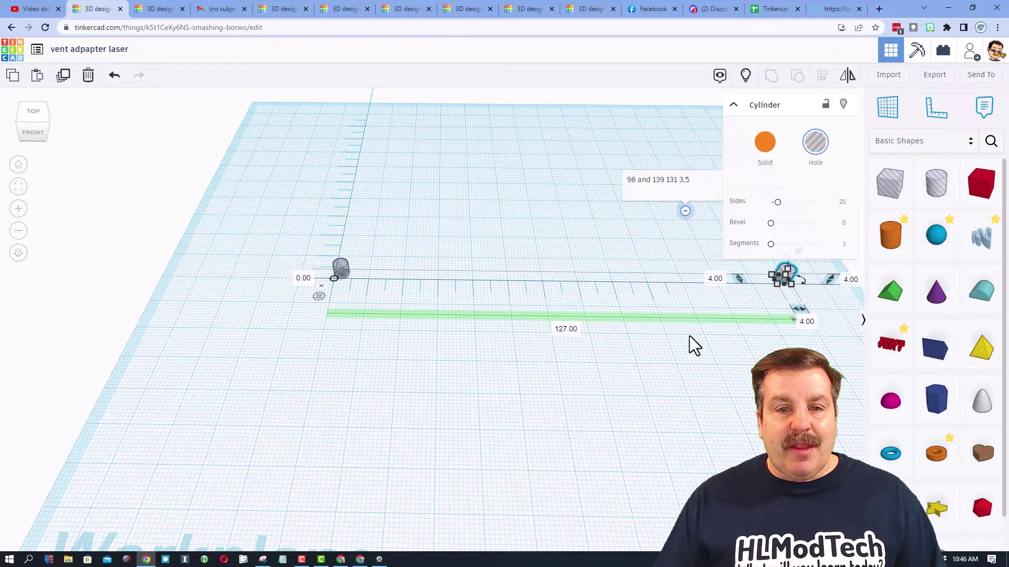
Group the two hole cylinders and bring the hidden rings back into view
left_click(438, 323)
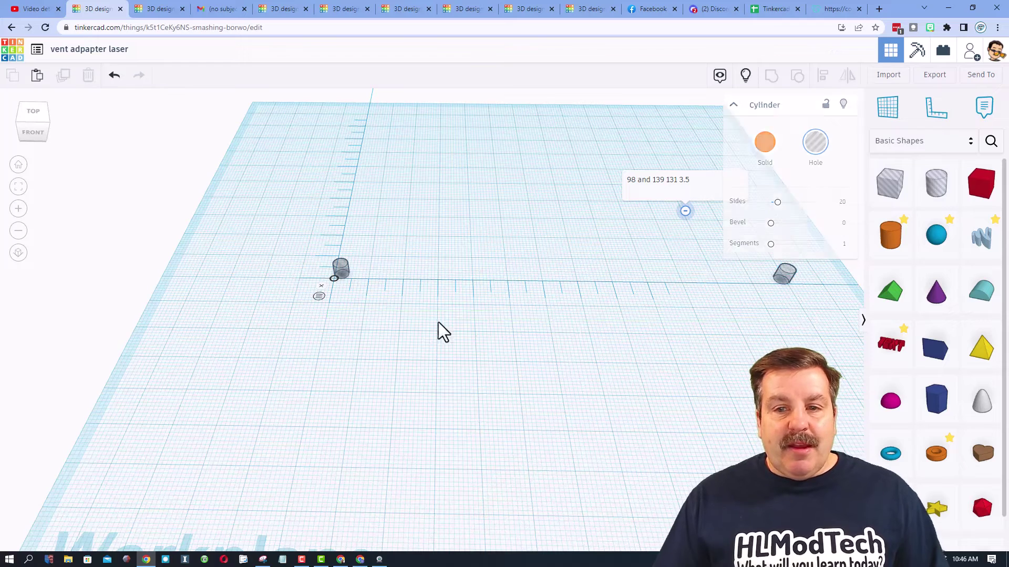
left_click(321, 287)
left_click_drag(308, 261, 789, 308)
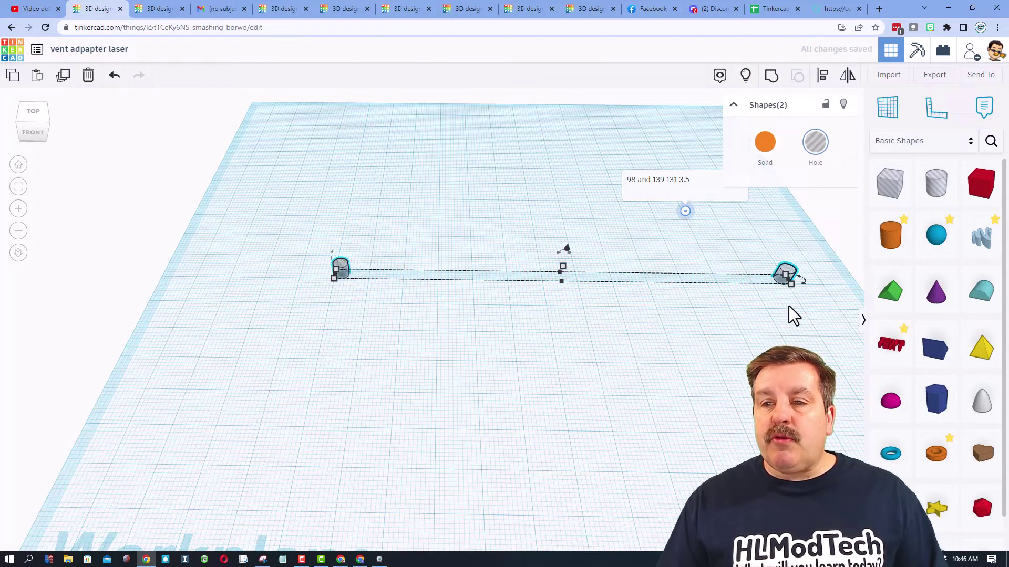
left_click(771, 77)
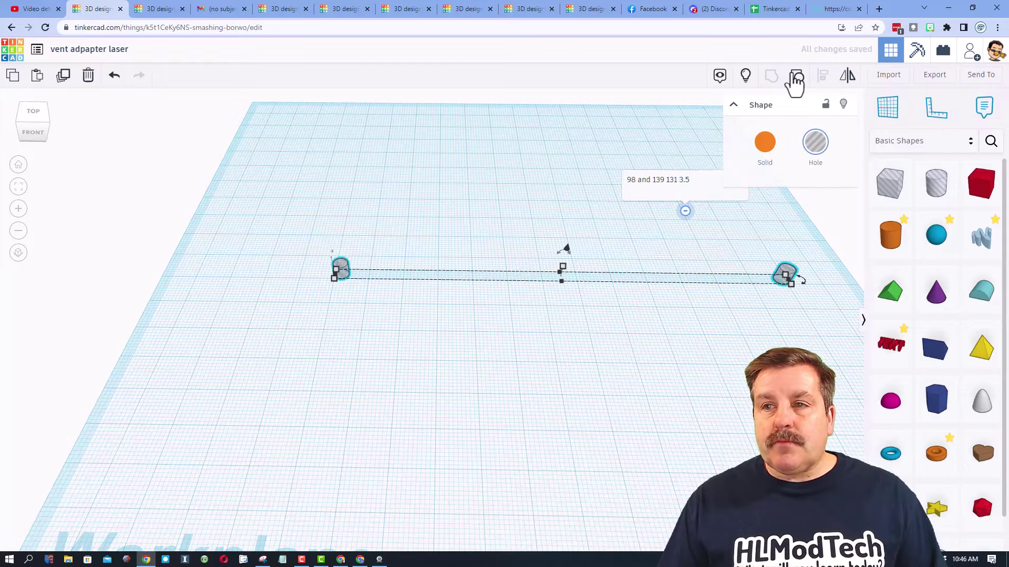
left_click(745, 76)
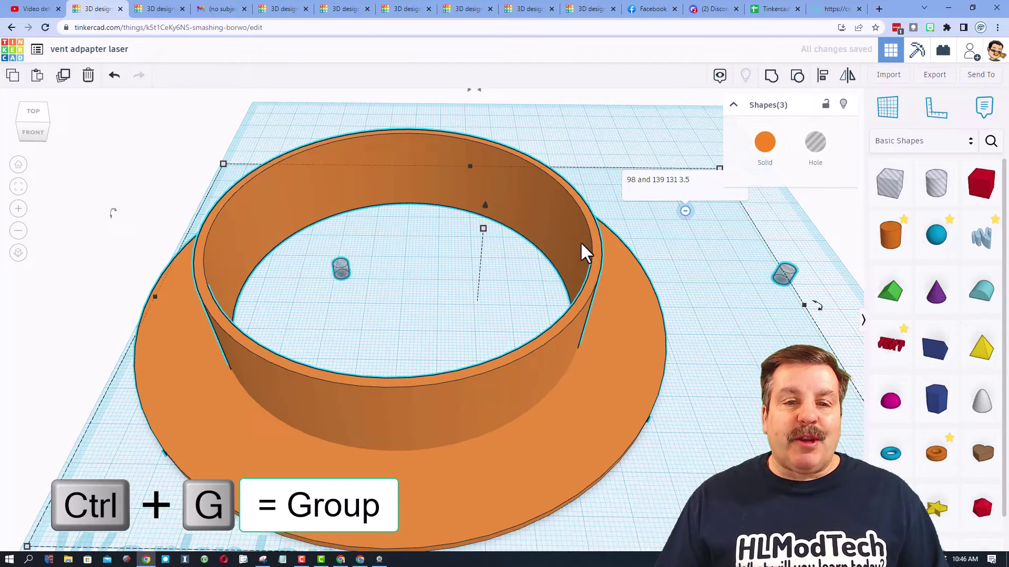
scroll(580, 241, "down", 2)
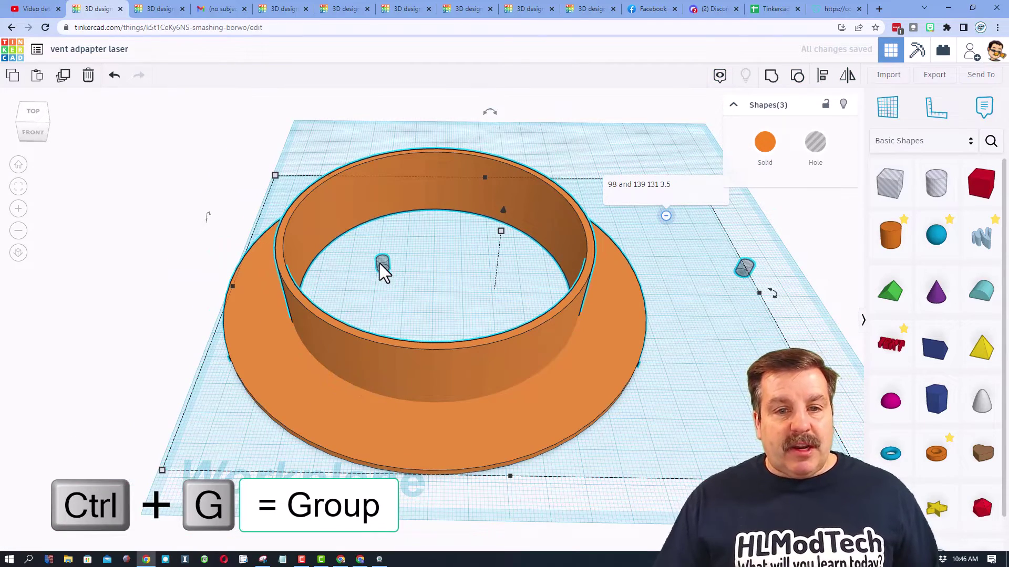
Align the hole pair to the flanged ring, centred on both axes
left_click(717, 336)
left_click(730, 274)
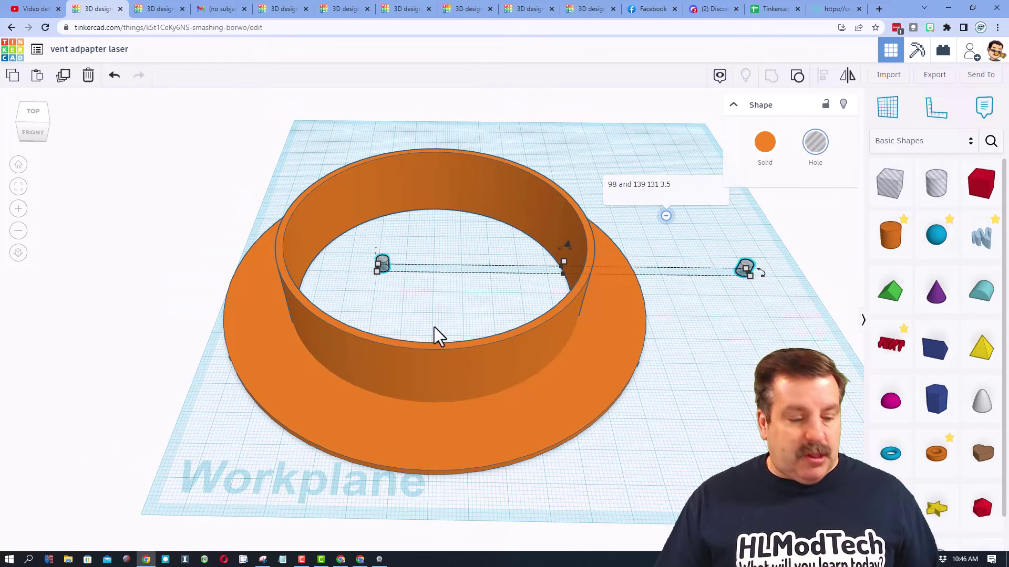
left_click(262, 350, "shift")
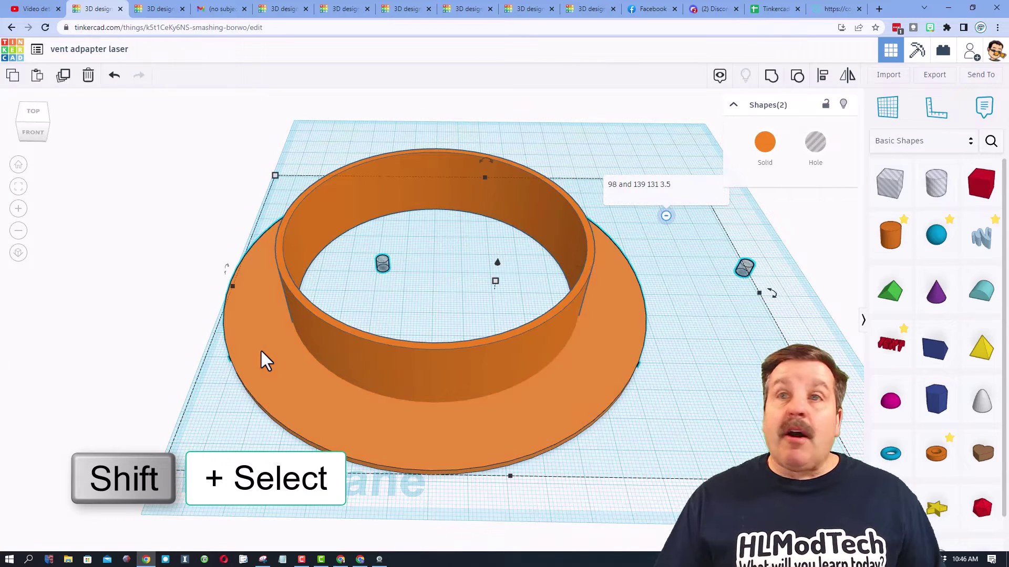
left_click(813, 78)
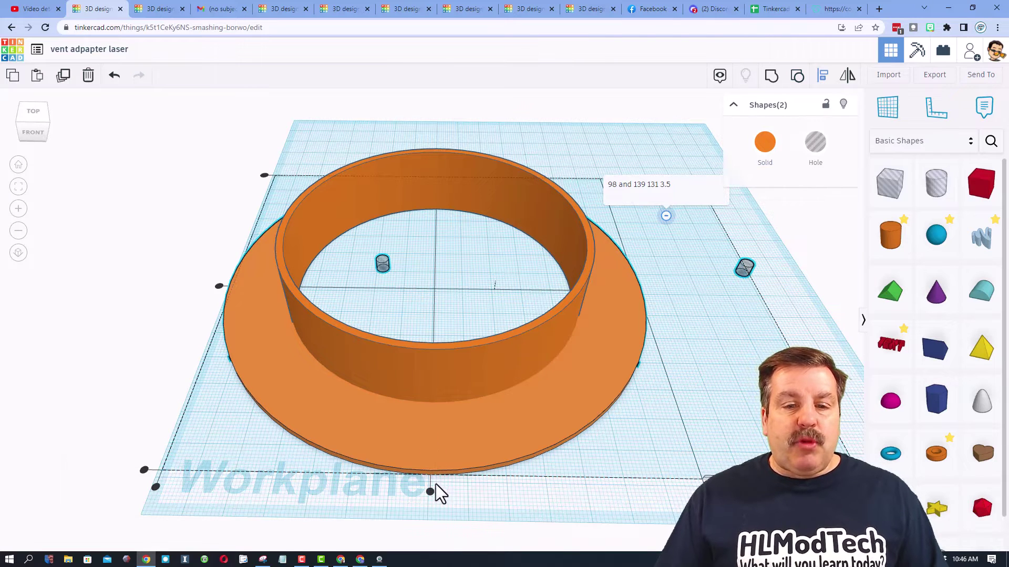
left_click(430, 492)
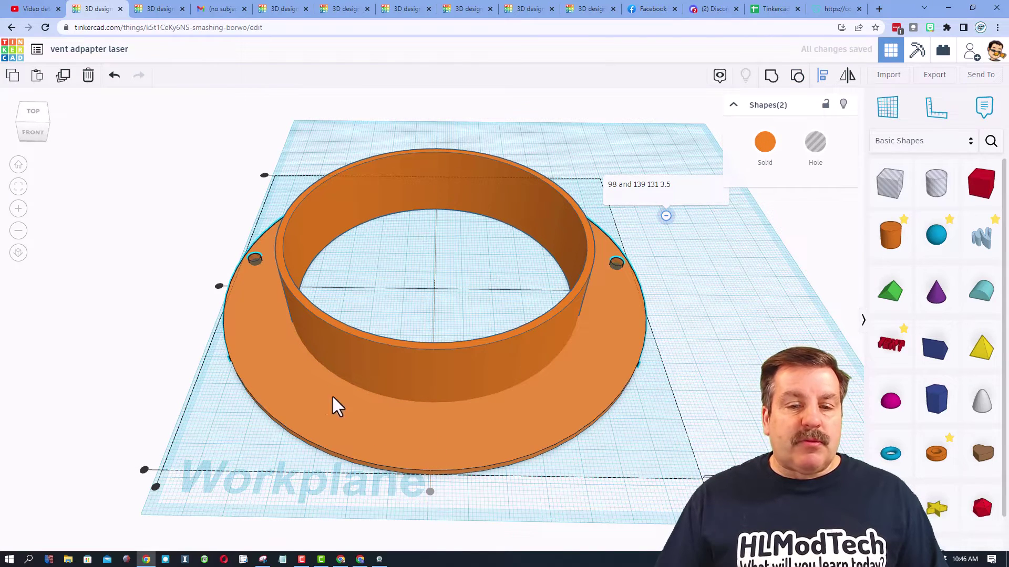
left_click(220, 288)
left_click(307, 284)
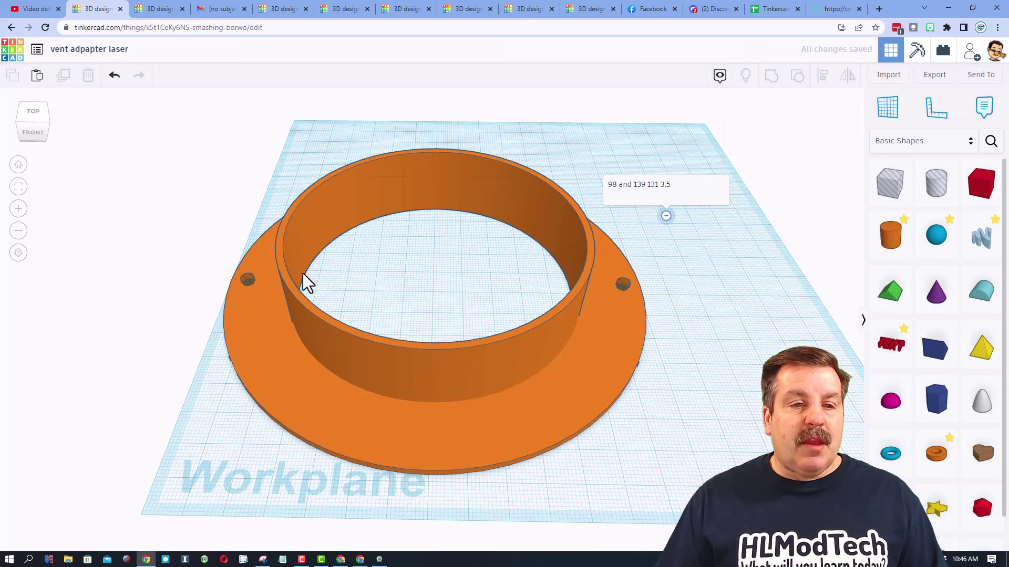
left_click(247, 279)
Add a hole pair rotated 90° for four bolt holes, and hide the inner tube
key("ctrl+d")
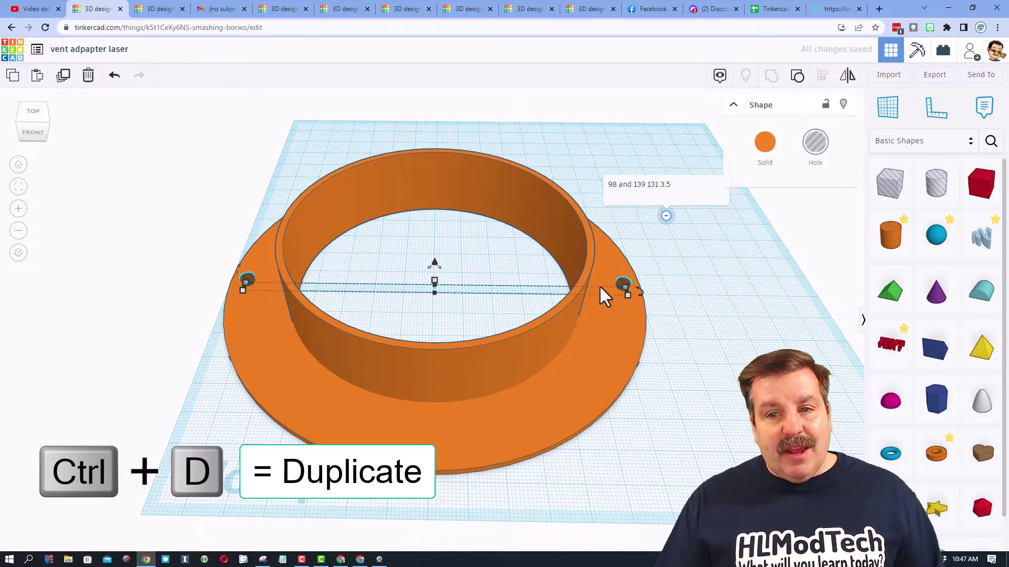
left_click_drag(640, 294, 435, 367)
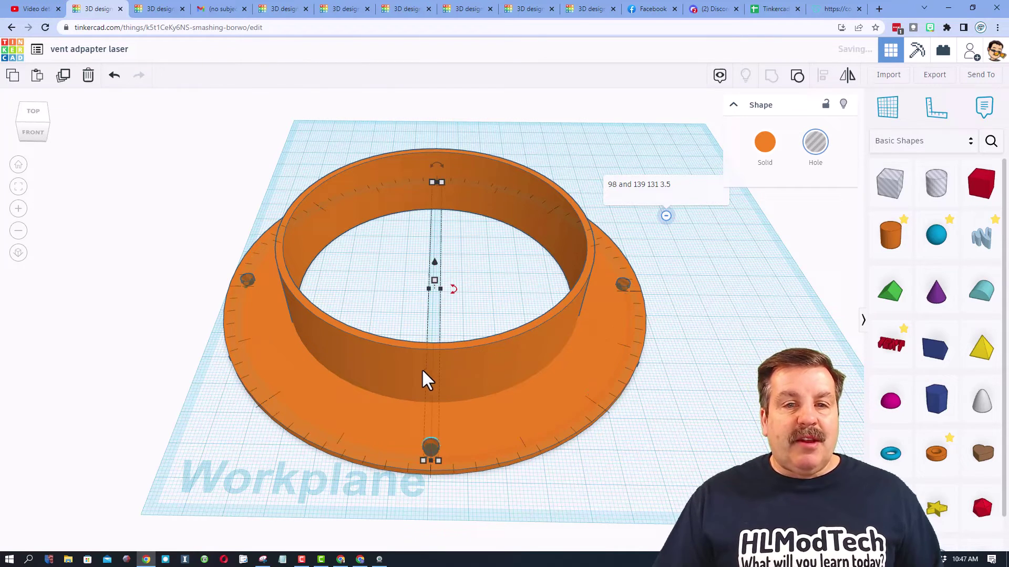
key("Escape")
left_click(531, 347)
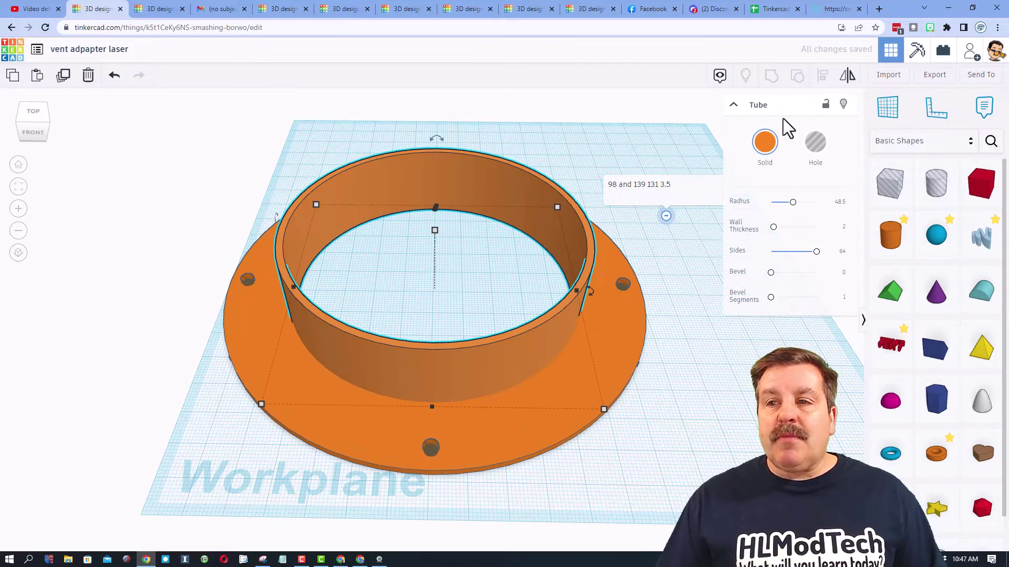
left_click(843, 104)
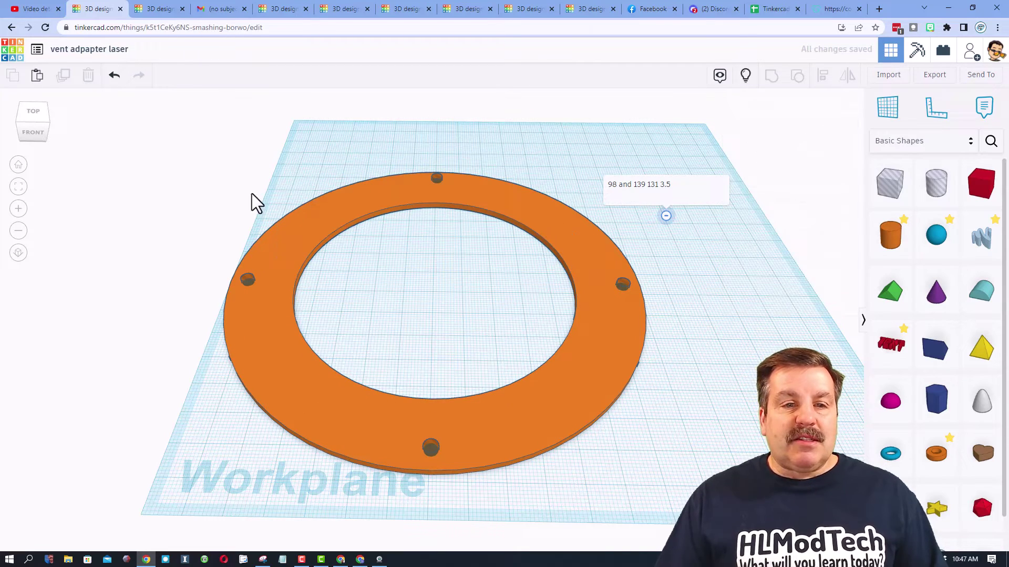
Group the ring with its four holes and move a duplicate away from the original
left_click_drag(245, 158, 642, 467)
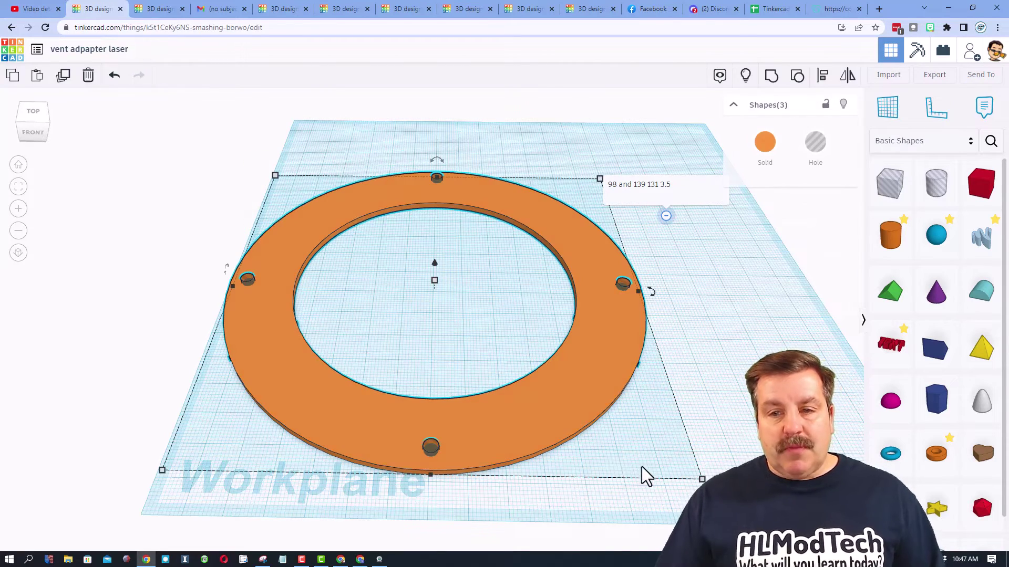
key("ctrl+g")
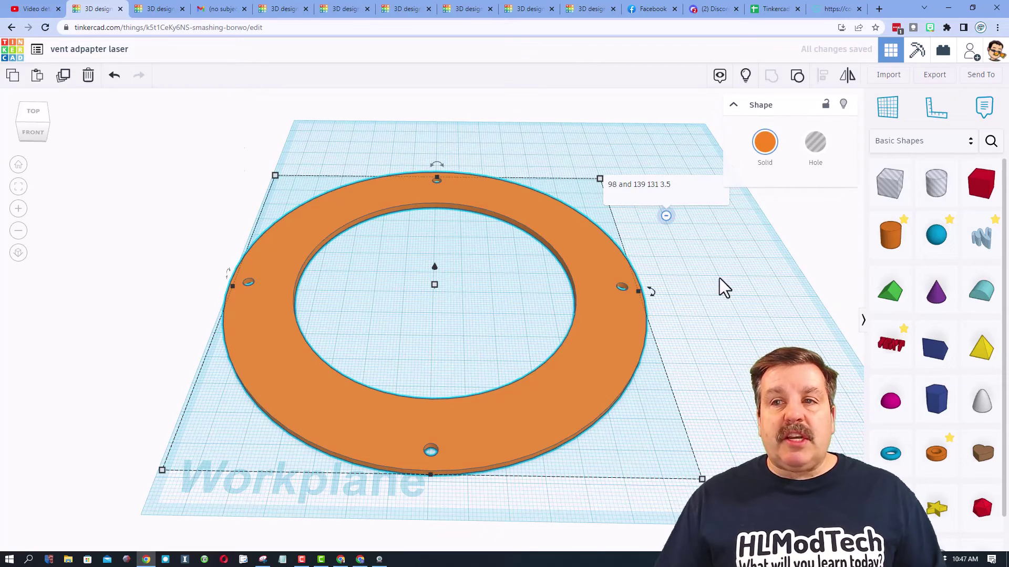
left_click(563, 415)
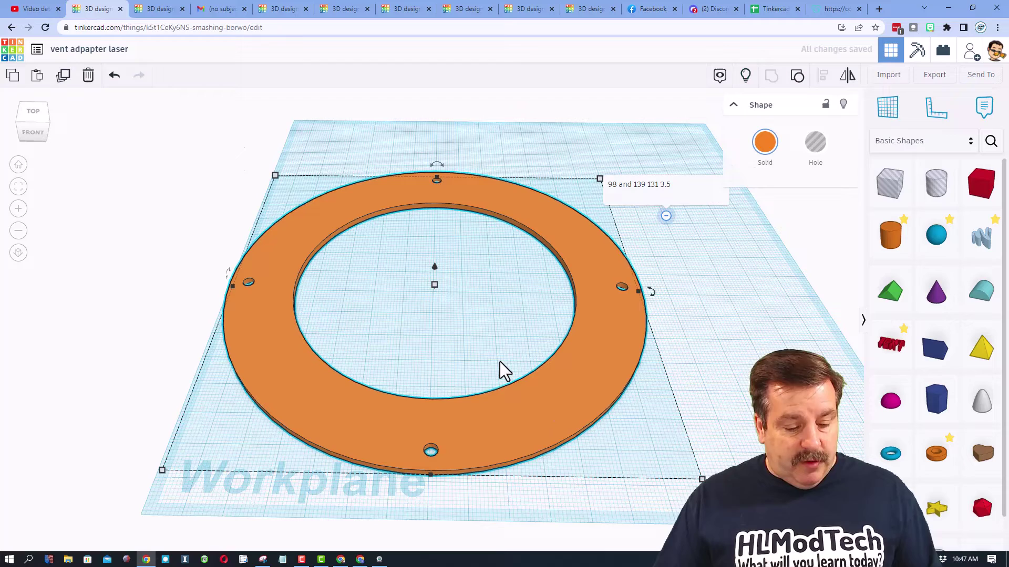
key("ctrl+d")
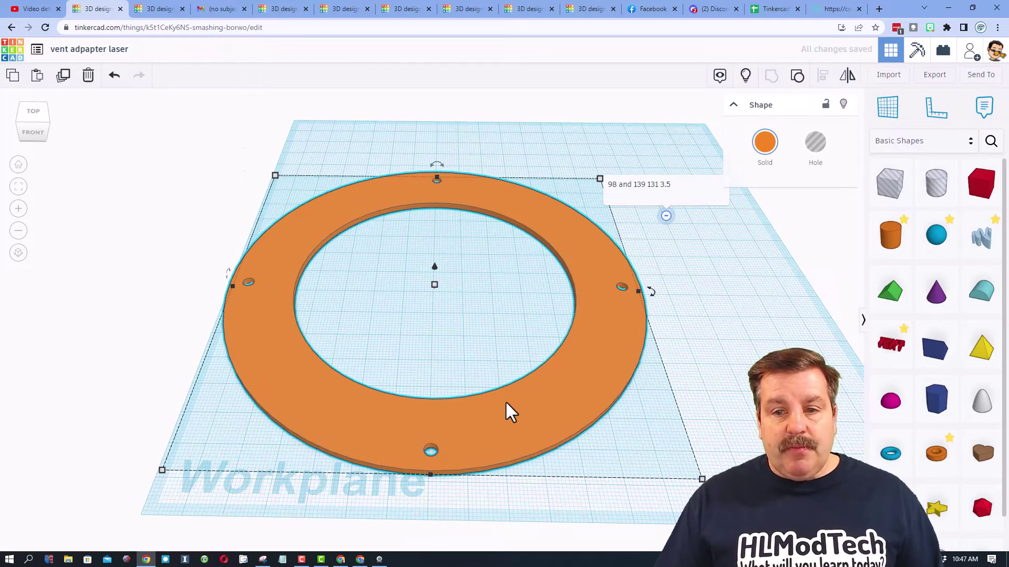
left_click_drag(505, 401, 686, 178)
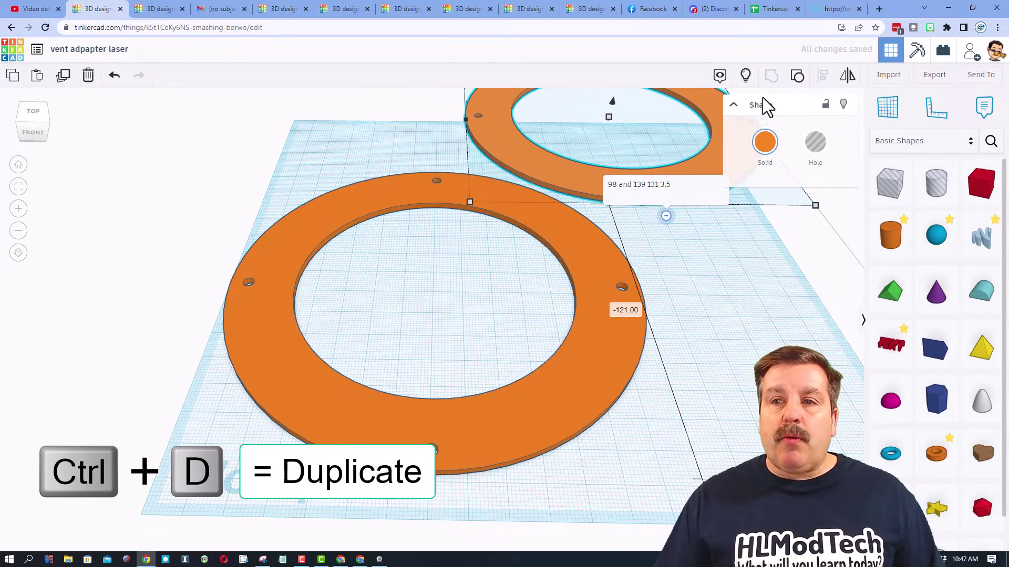
Show the hidden collar tube again and box-select it with its flange
left_click(746, 75)
left_click(537, 334)
mouse_move(537, 334)
right_mouse_down()
mouse_move(549, 348)
mouse_move(541, 326)
right_mouse_up()
right_click_drag(754, 327, 468, 333)
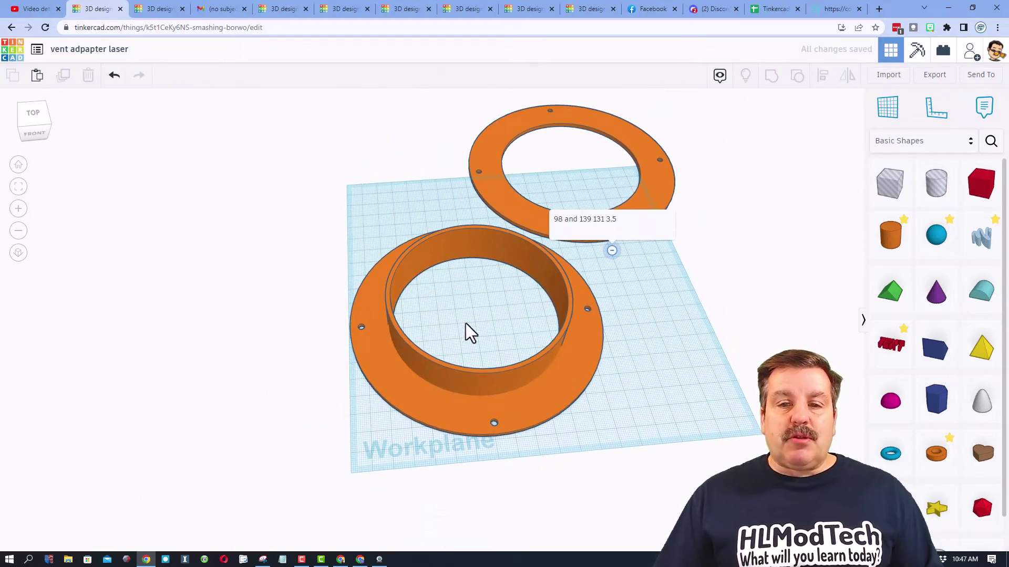
left_click_drag(472, 308, 393, 391)
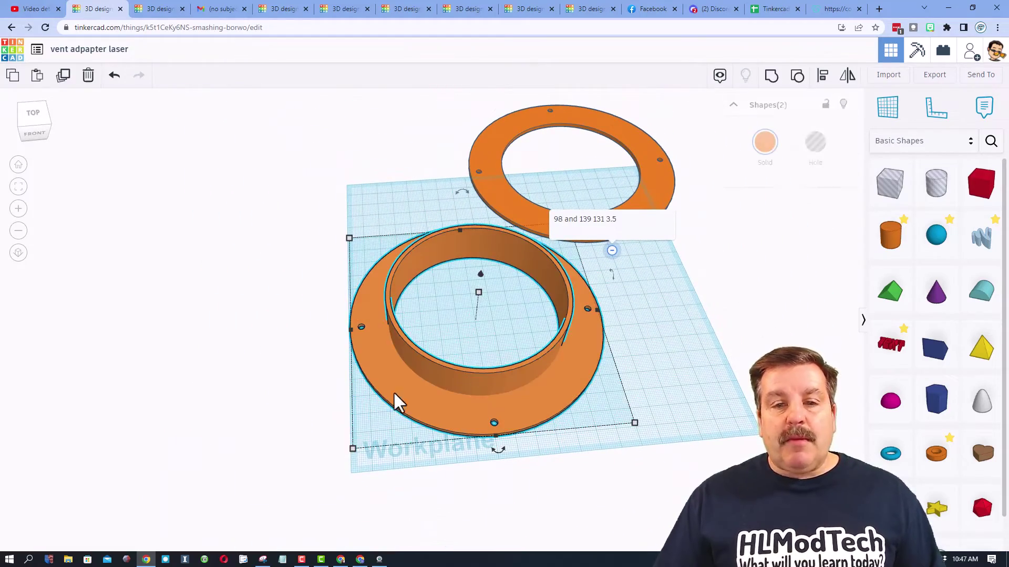
Group the collar with its flange and resize the workplane to 300 × 300 mm
left_click(770, 77)
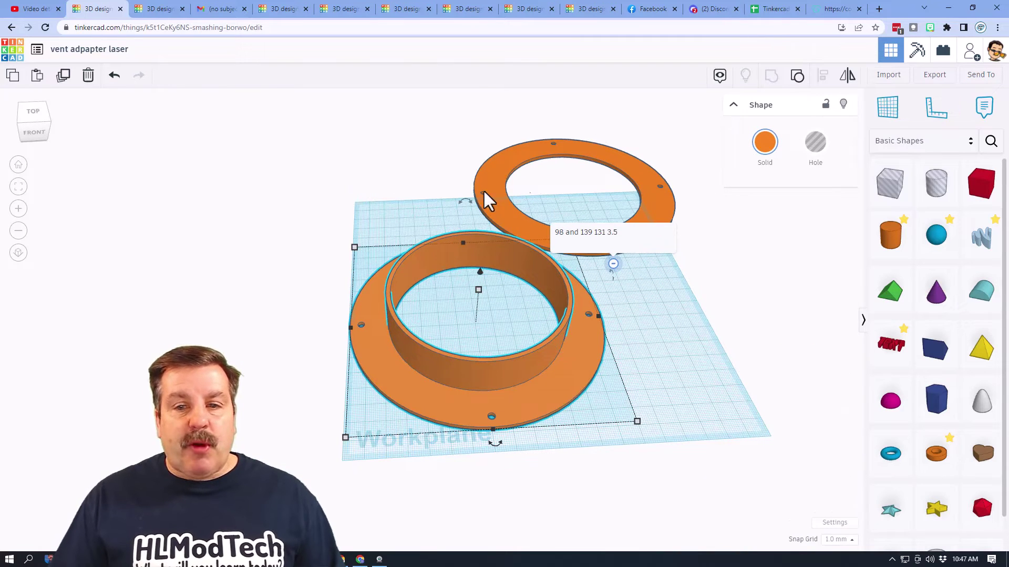
left_click(823, 522)
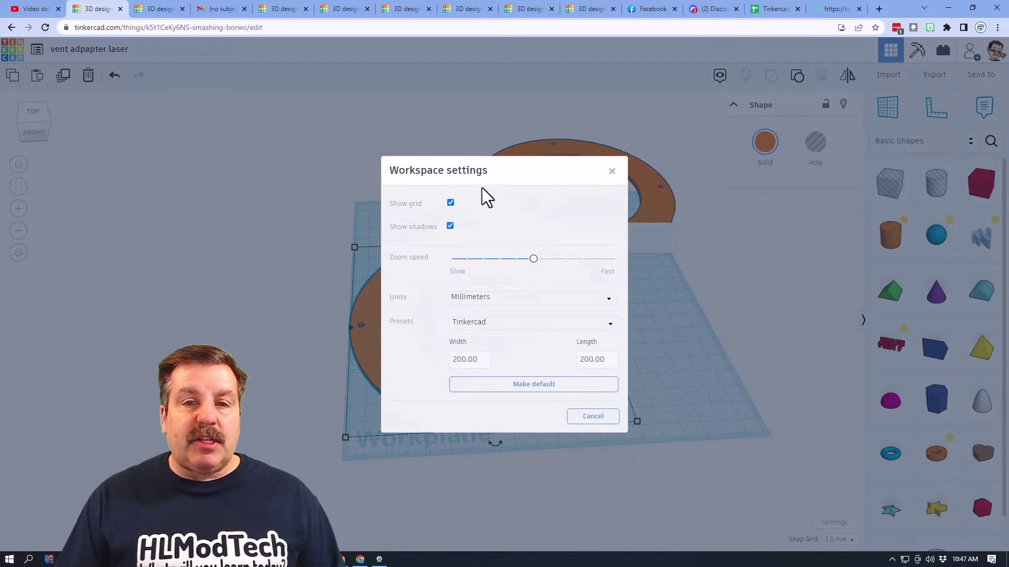
left_click(461, 359)
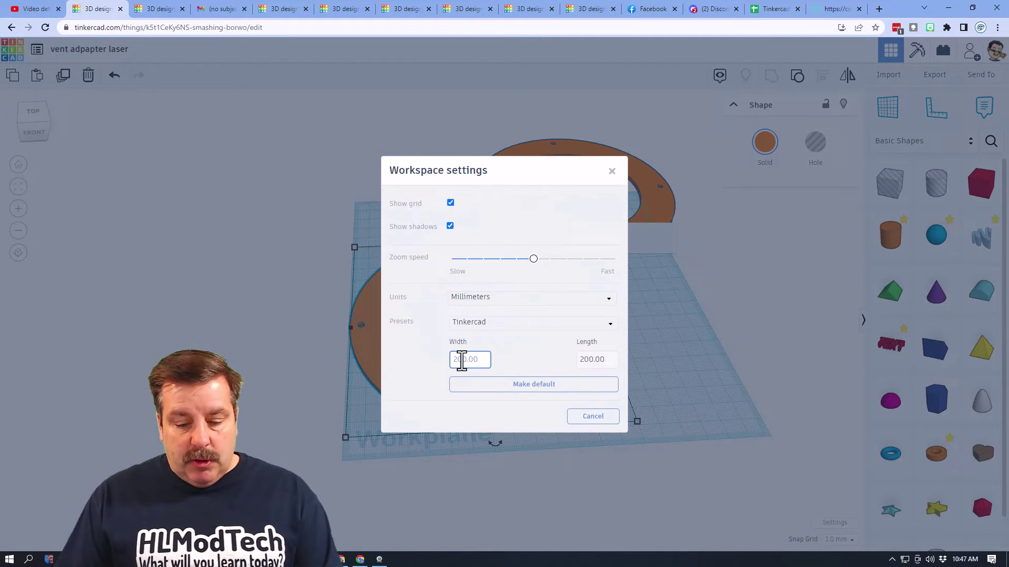
type("300")
left_click(587, 360)
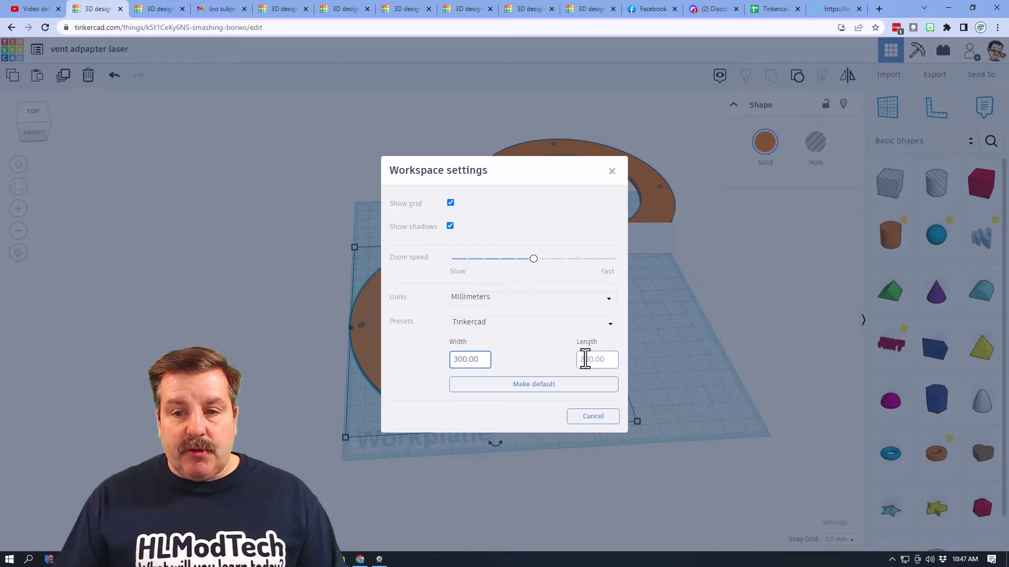
key("BackSpace")
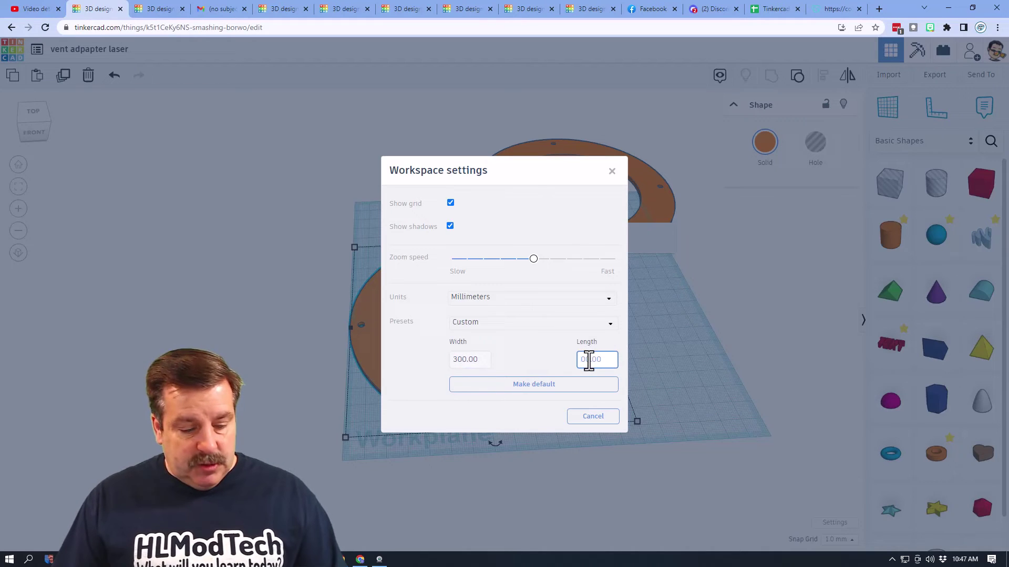
type("3")
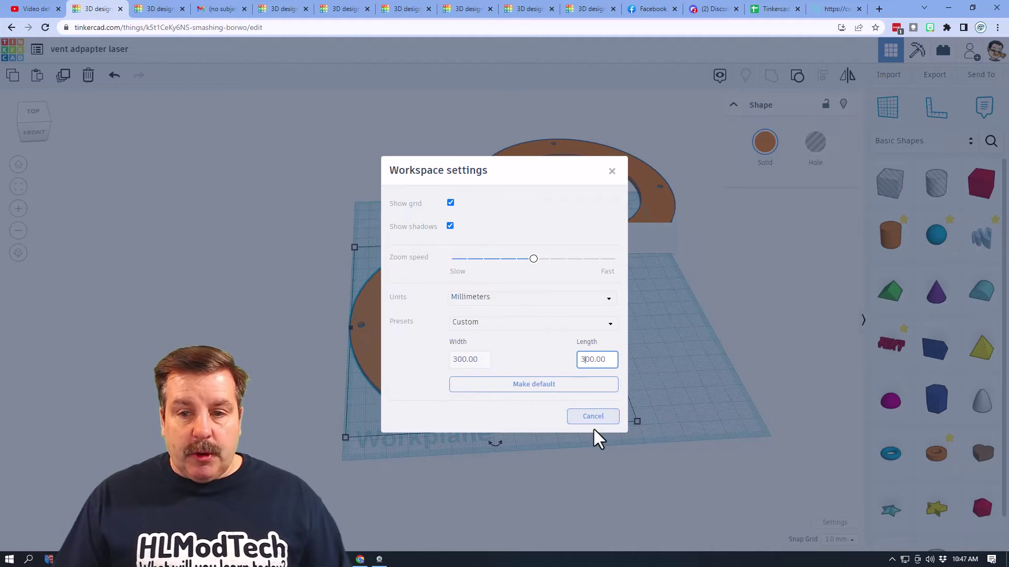
left_click(612, 171)
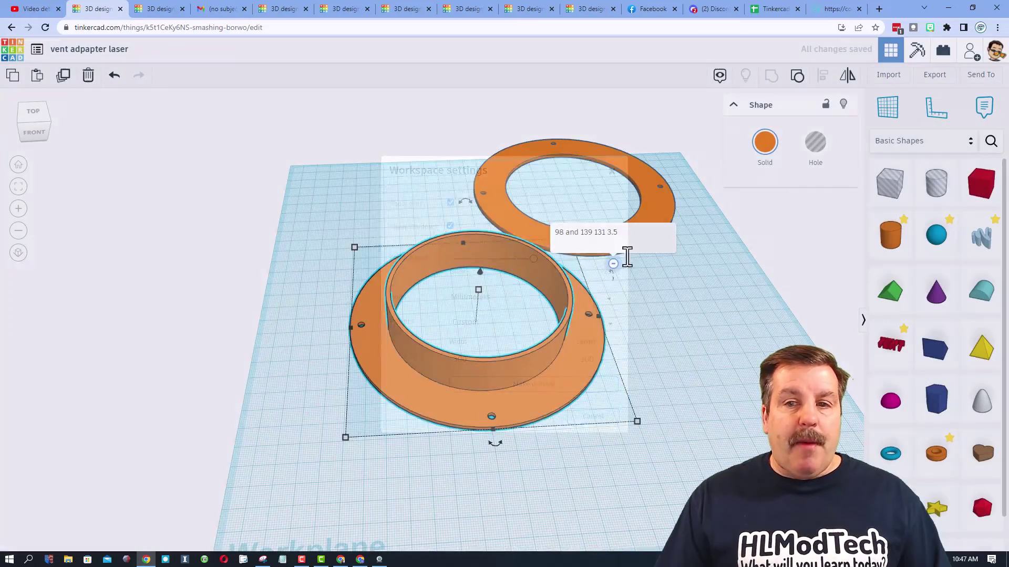
Move the collar to the front left and the flat ring left, then switch to the HLModTech window
left_click_drag(530, 423, 489, 481)
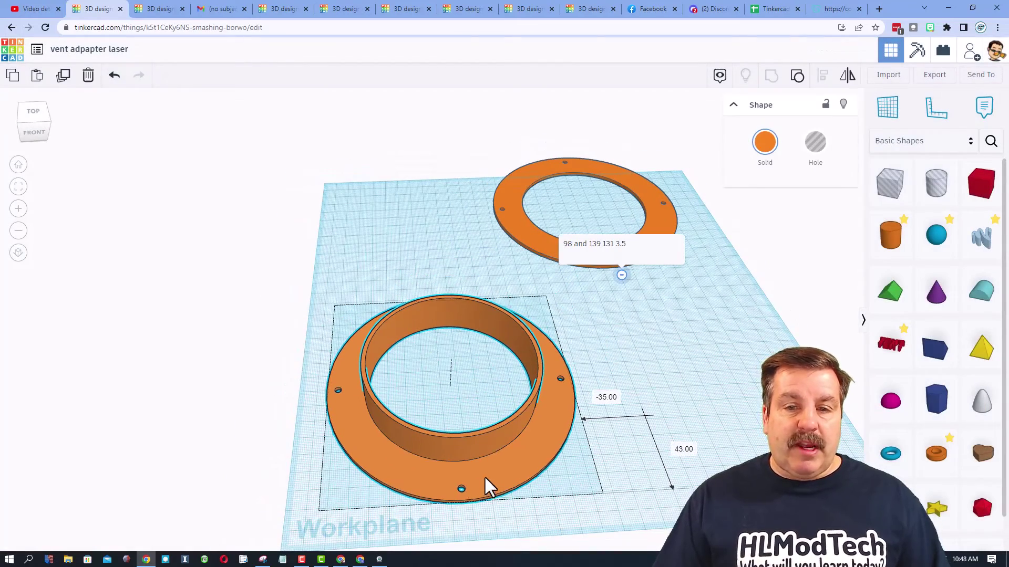
left_click_drag(514, 222, 379, 241)
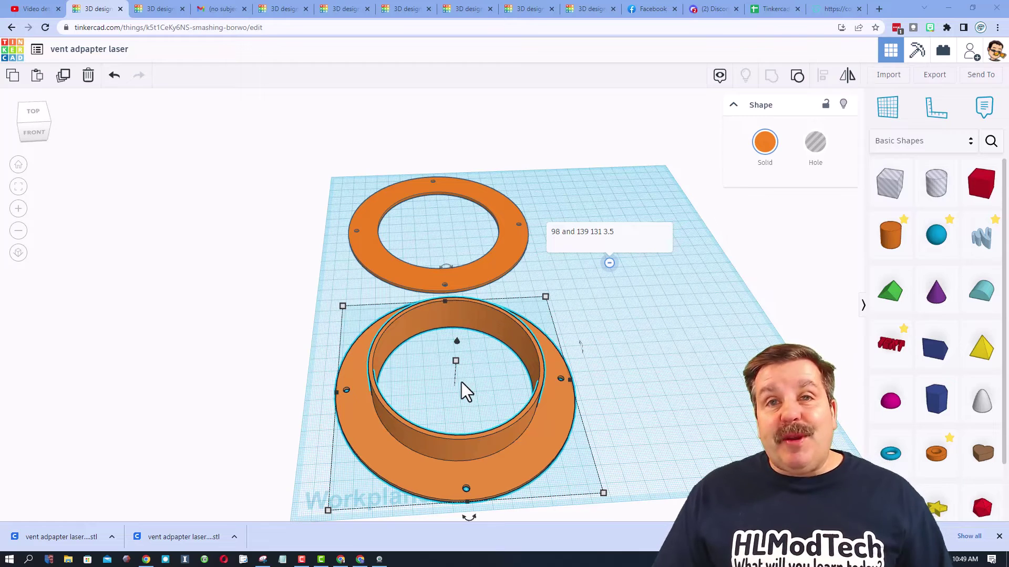
key("alt+Tab")
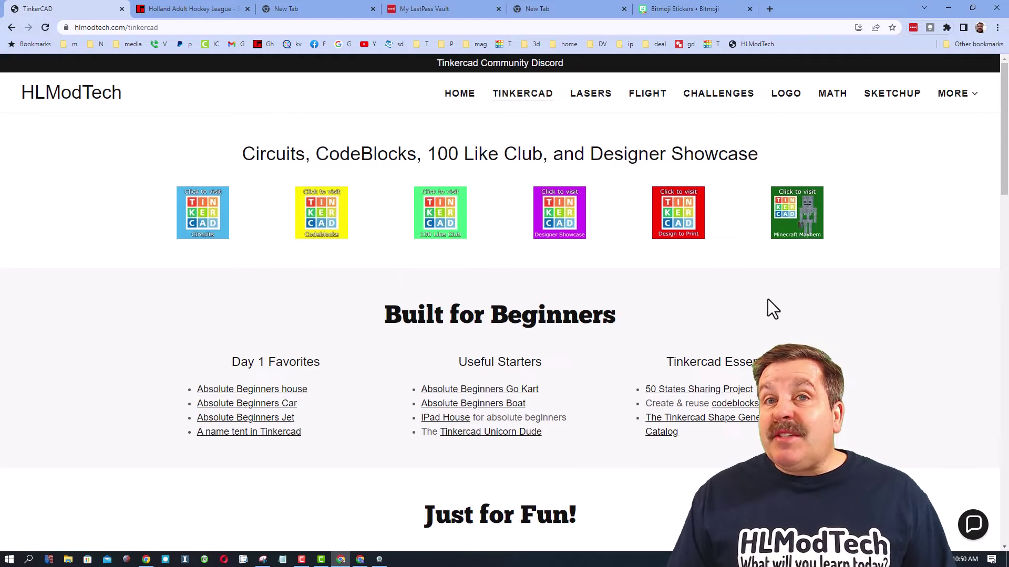
Scroll down the HLModTech Tinkercad page, then open and close the contact chat panel
scroll(621, 363, "down", 2)
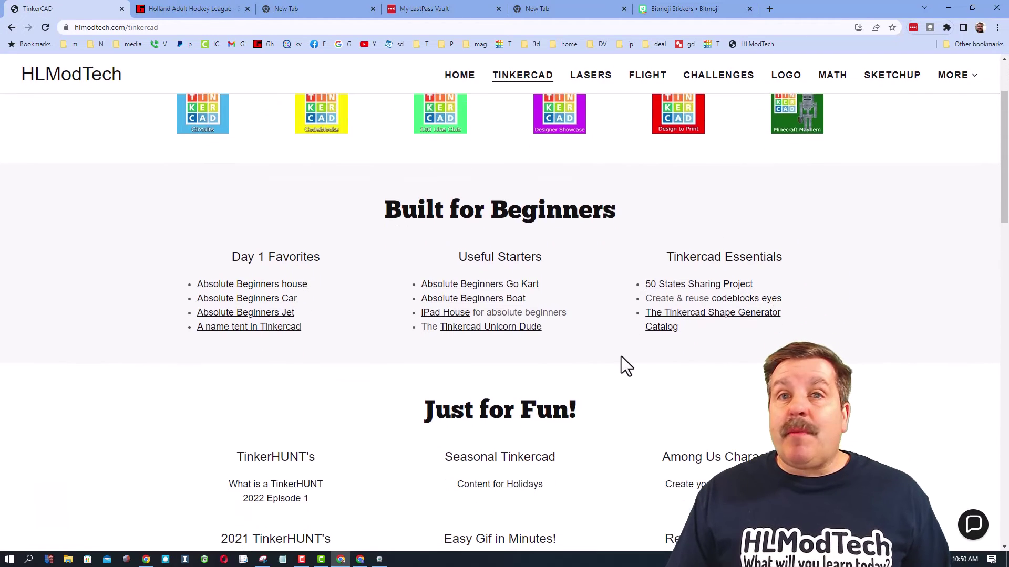
left_click(966, 523)
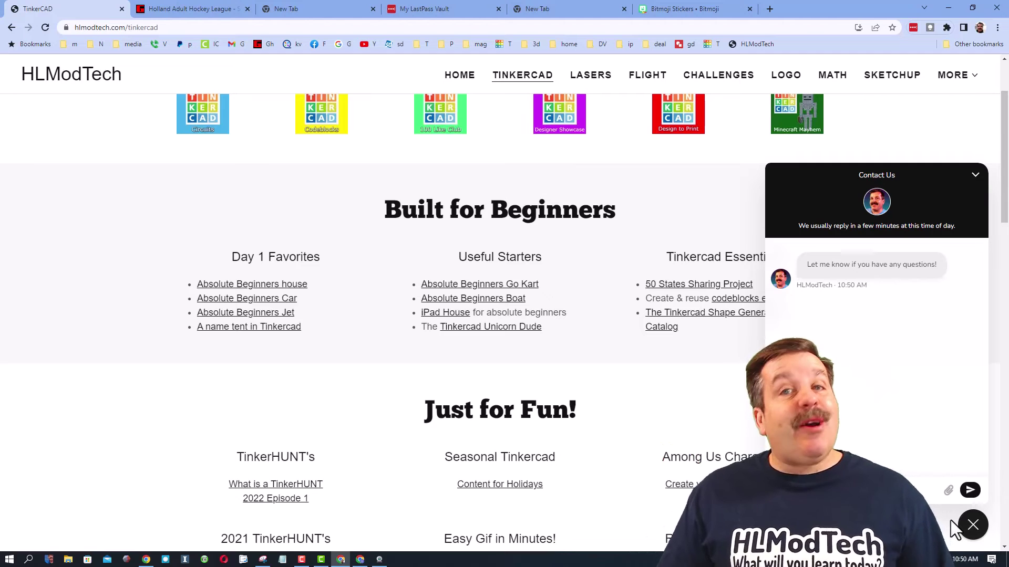
left_click(950, 520)
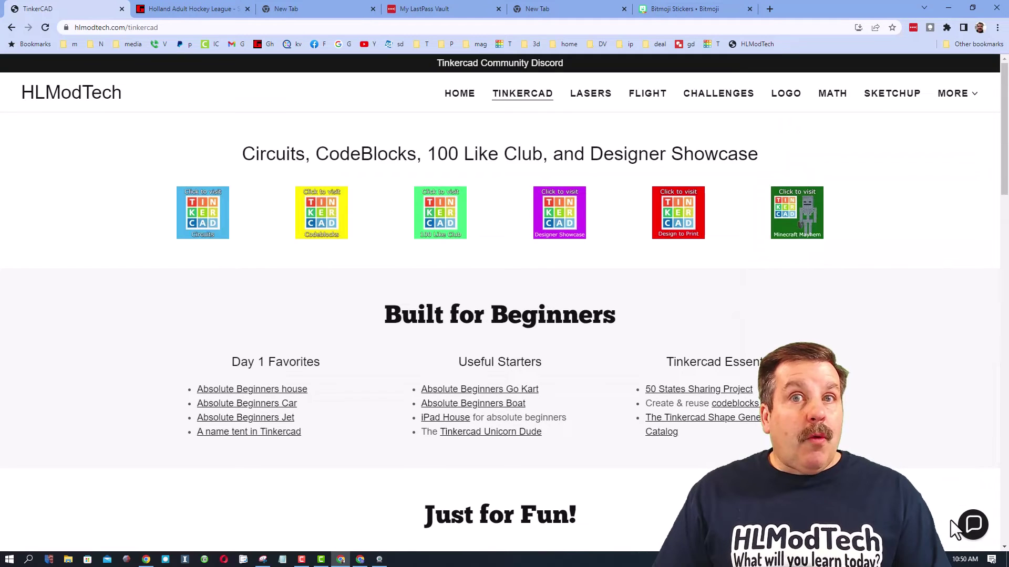